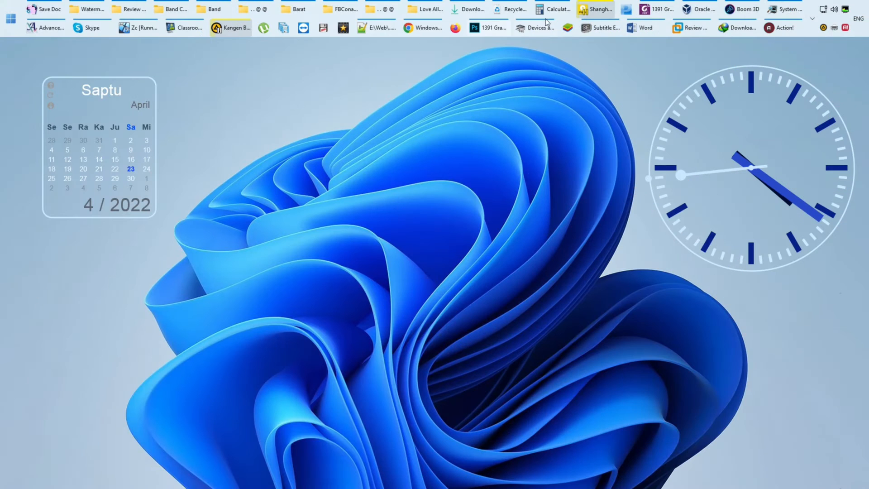
In VMware Workstation, attach a different ISO image file to the CD/DVD drive of the Review Windows System virtual machine
click(684, 29)
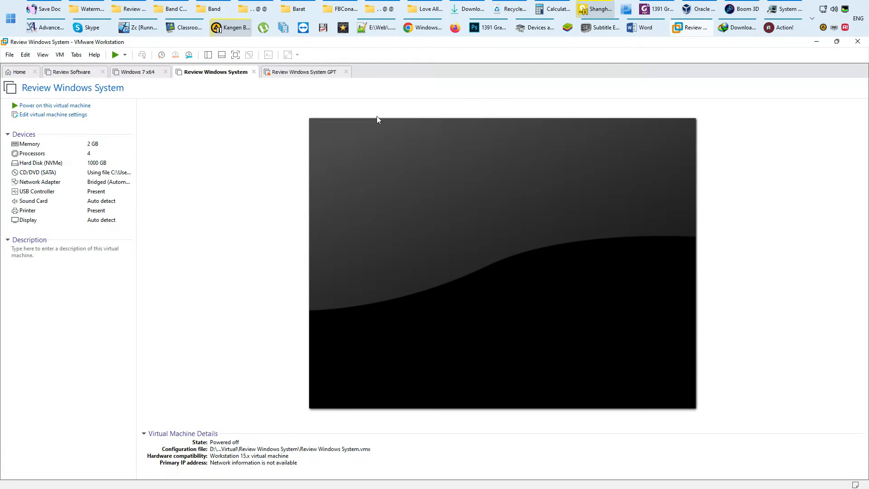
click(79, 115)
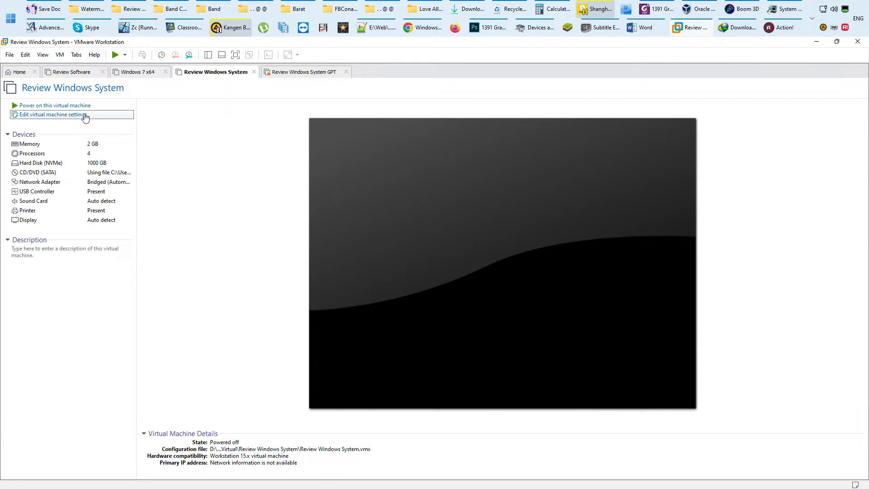
click(346, 160)
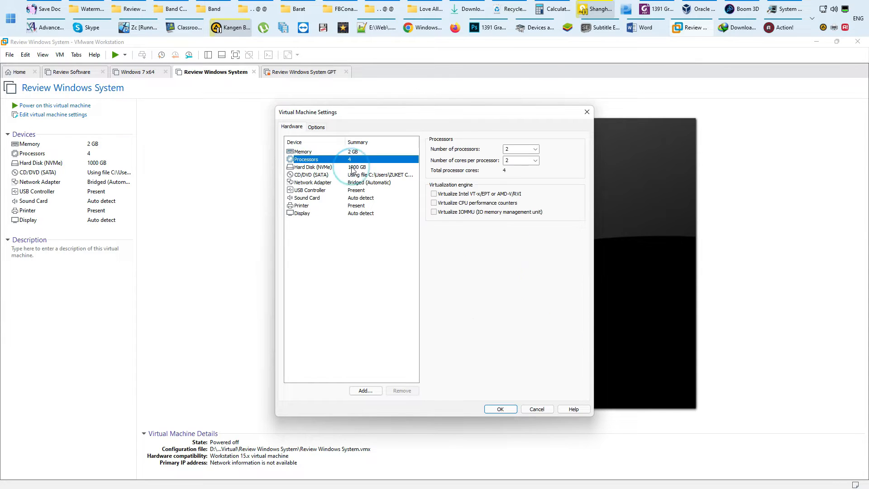
click(345, 167)
click(359, 176)
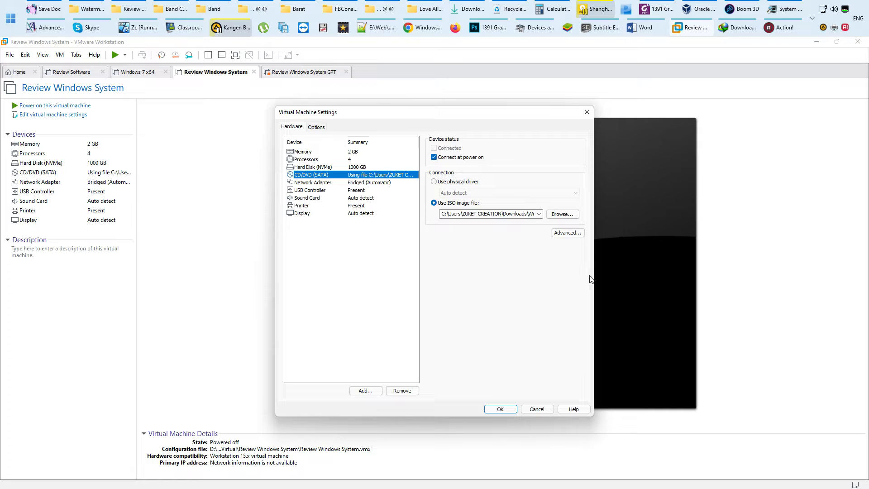
click(561, 213)
double_click(173, 203)
click(495, 409)
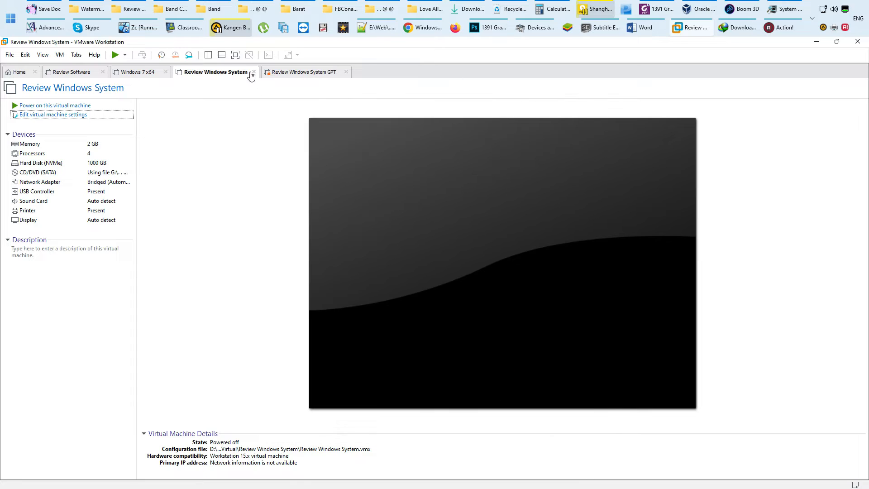
Power on the virtual machine in full screen and continue through Windows Setup to the choice of installation partition
click(235, 54)
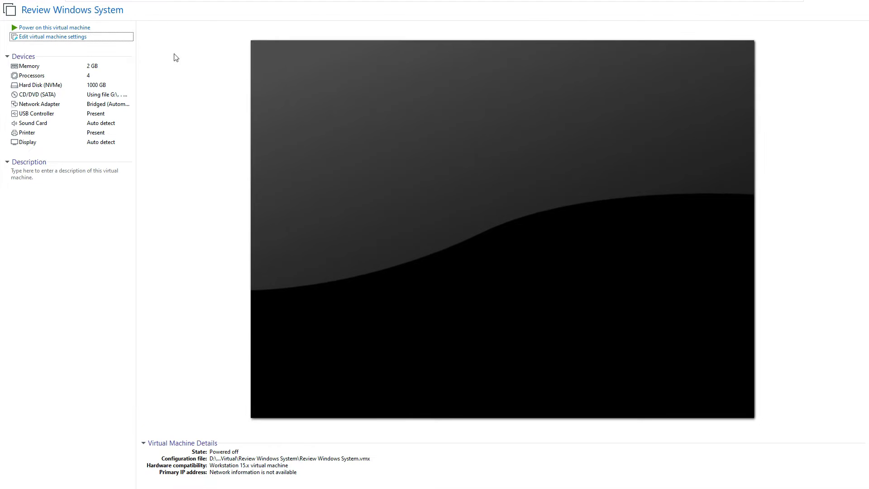
click(79, 28)
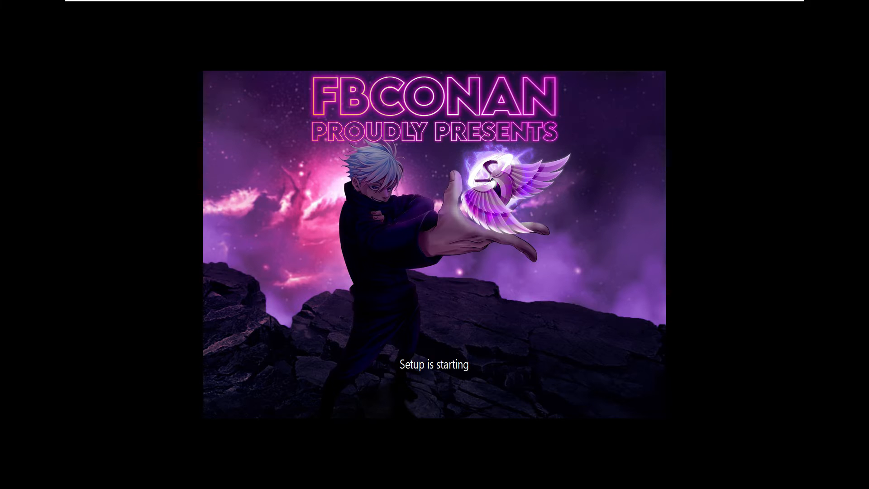
click(370, 189)
click(369, 181)
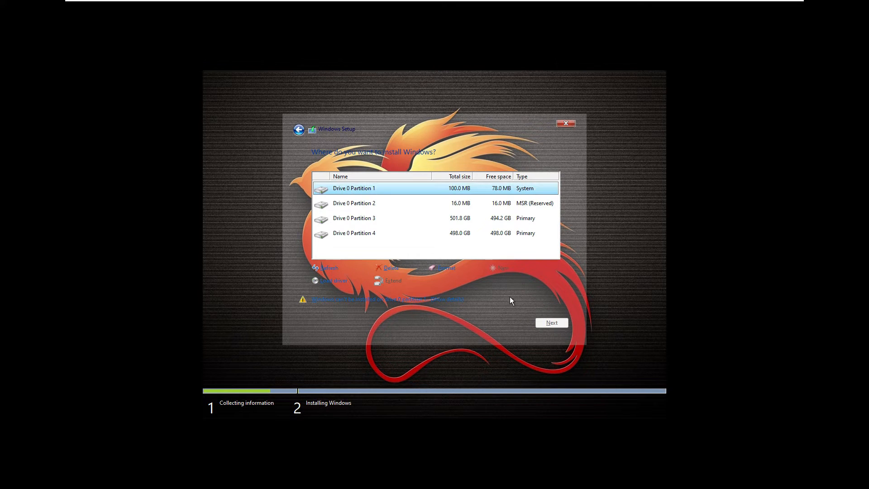
Check the details of why Windows cannot be installed on Drive 0 Partition 3
click(446, 219)
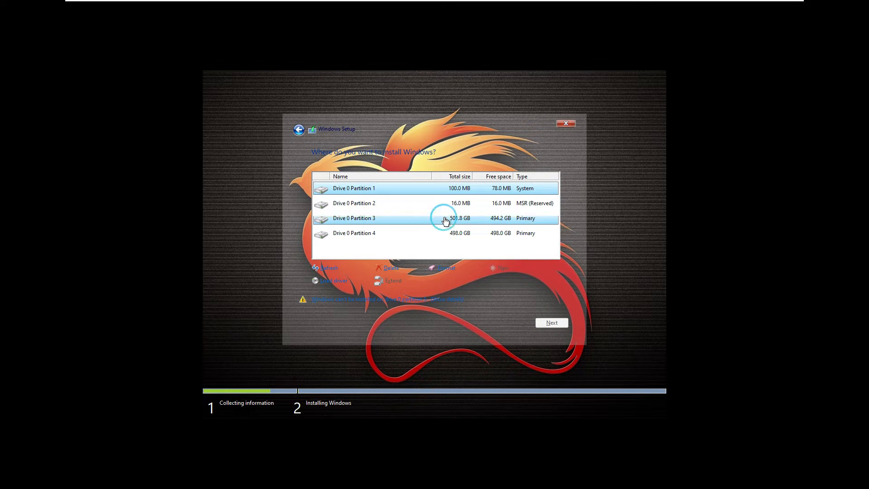
click(453, 299)
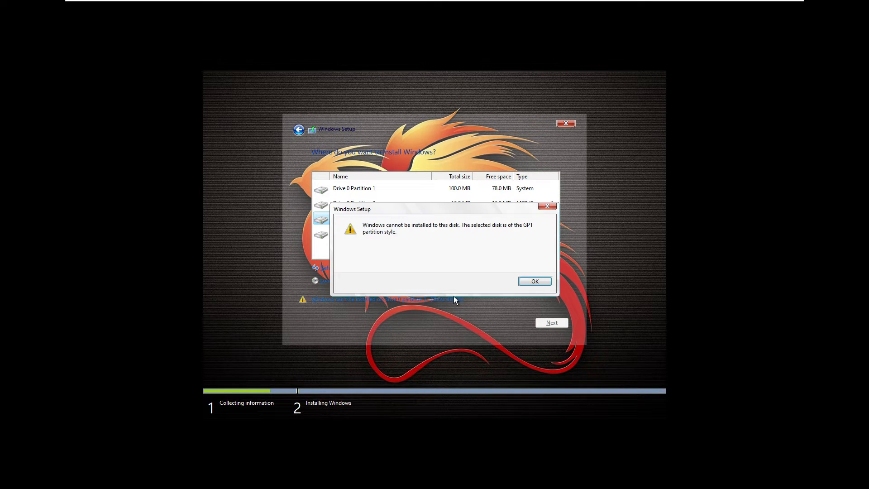
click(525, 279)
Delete Drive 0 Partition 4 and Drive 0 Partition 3, accepting the data loss
key(Down)
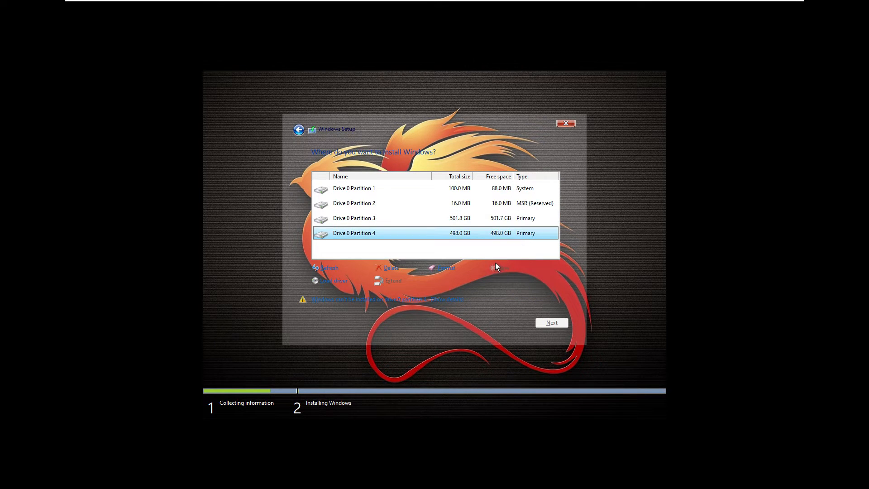
click(392, 268)
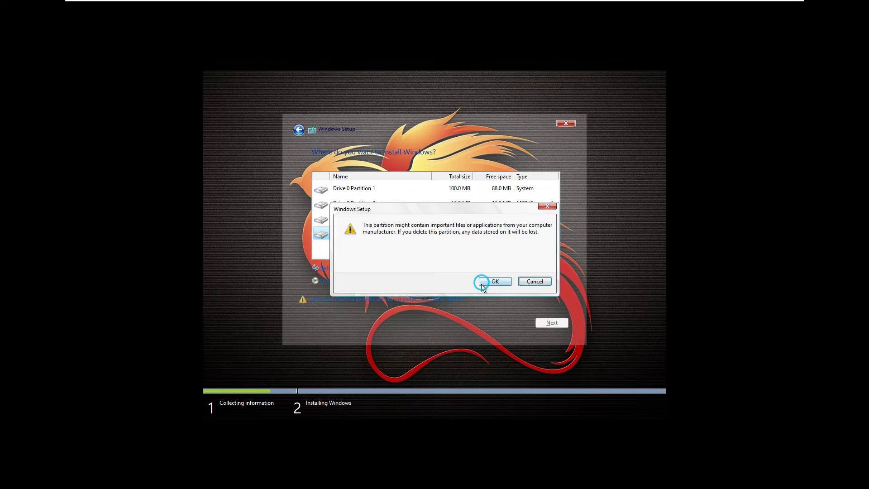
click(494, 281)
click(463, 223)
click(398, 263)
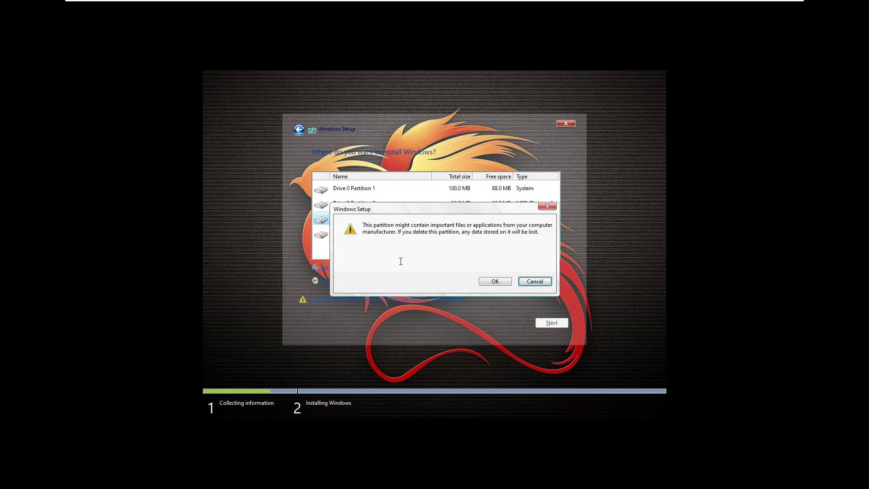
drag(478, 283, 480, 282)
click(497, 280)
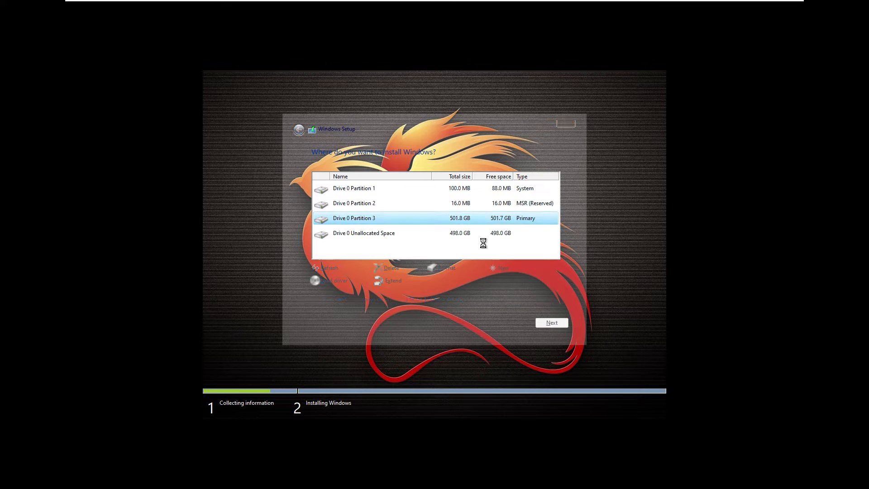
Delete the MSR (Reserved) Partition 2 and the System Partition 1 from Drive 0
click(465, 203)
click(396, 268)
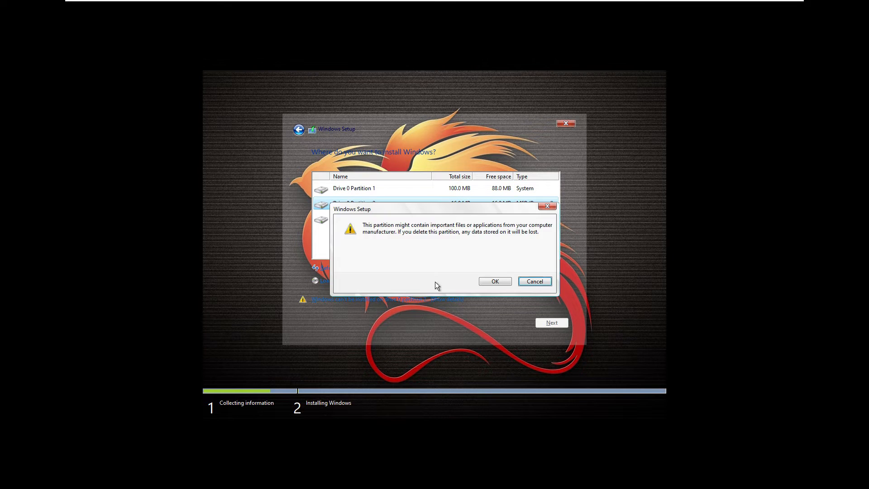
click(489, 282)
click(459, 187)
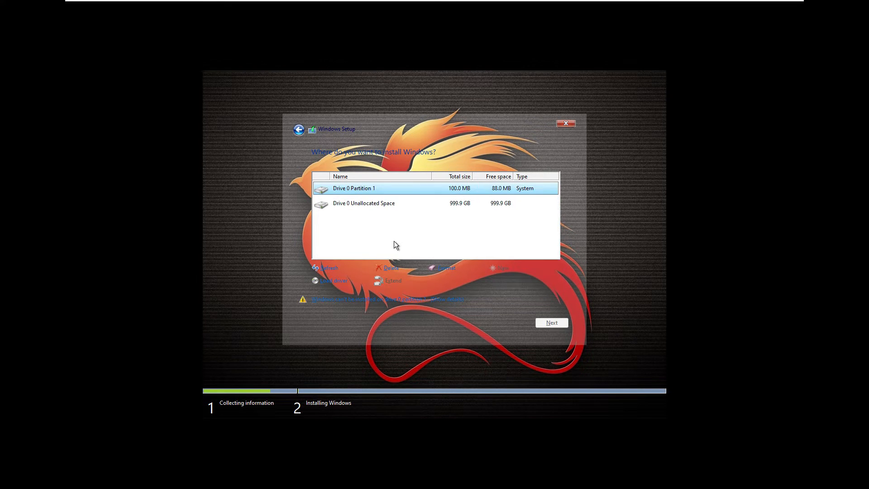
click(394, 268)
click(491, 281)
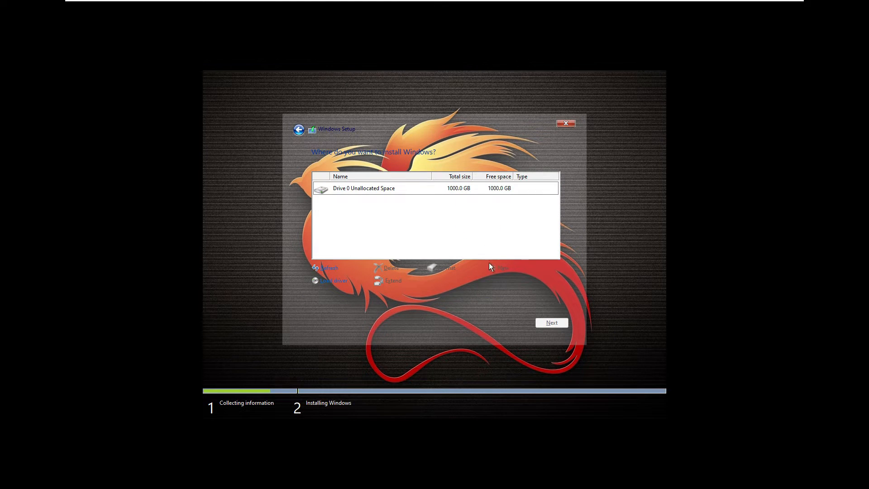
Create a partition of about 50.7 GB in Drive 0's unallocated space, allowing Windows to add its system partition
click(470, 196)
click(503, 269)
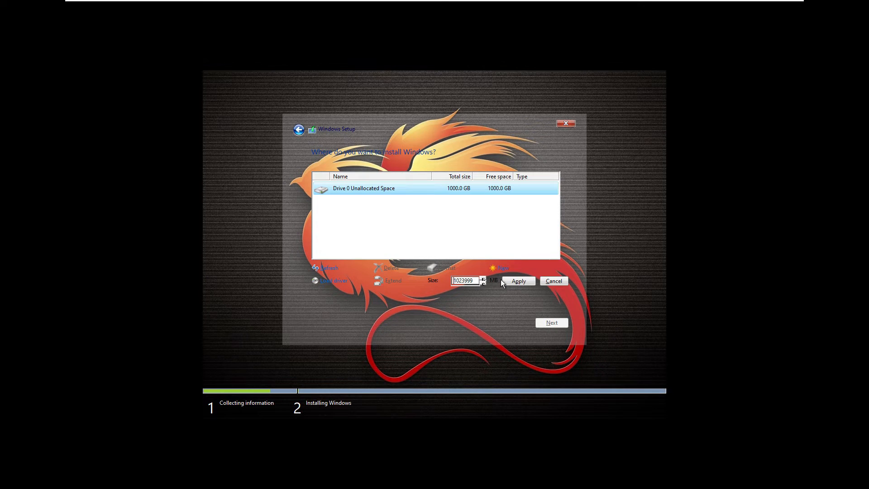
key(Delete)
key(Delete)
text(52)
click(518, 281)
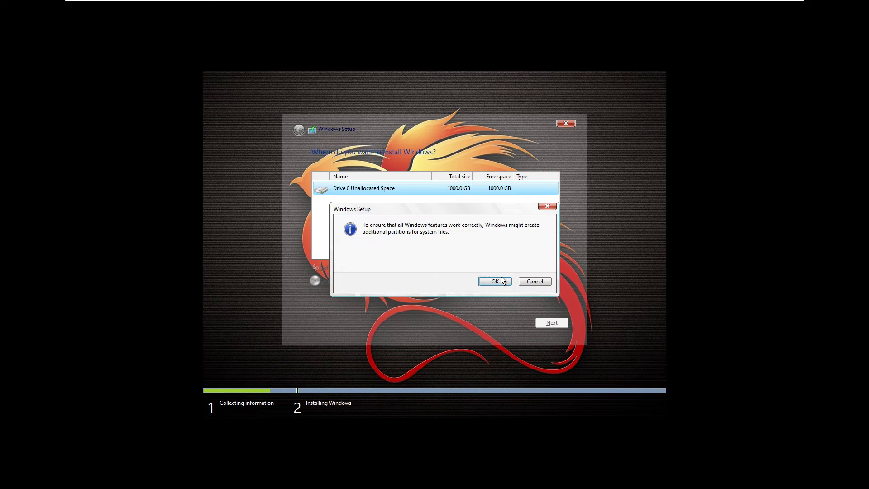
click(495, 282)
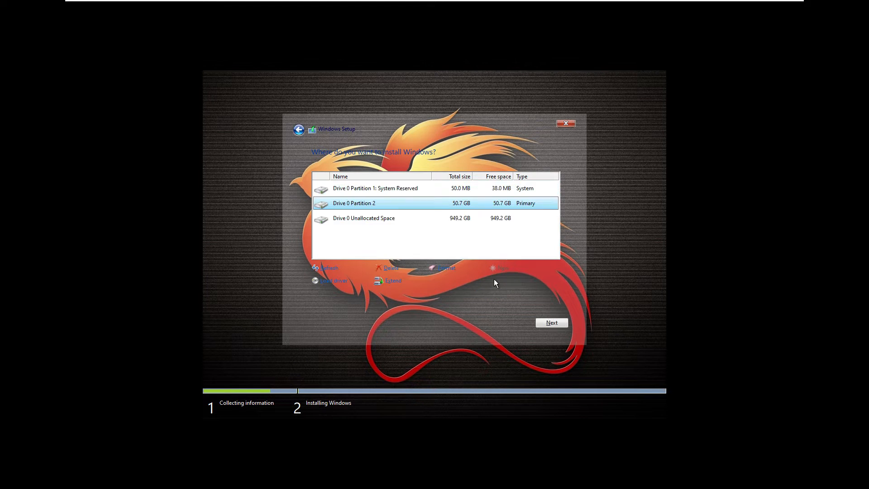
Create a 971999 MB partition from all the remaining unallocated space and format it
click(470, 219)
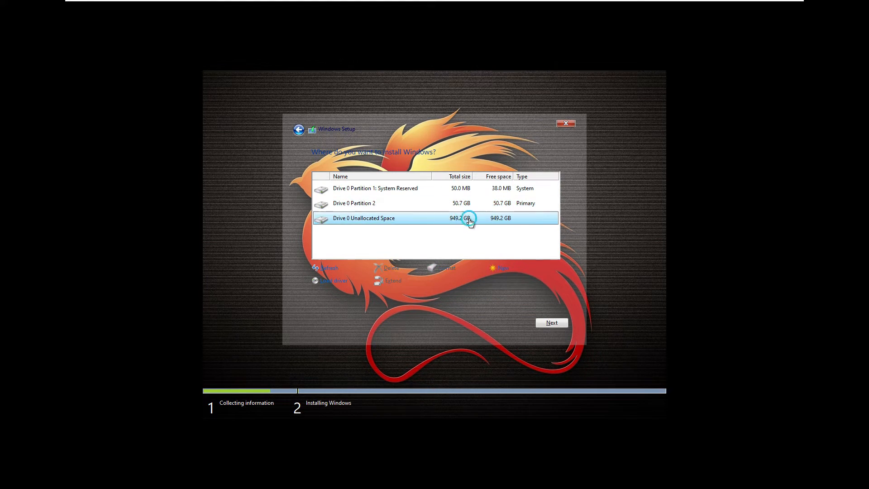
click(500, 268)
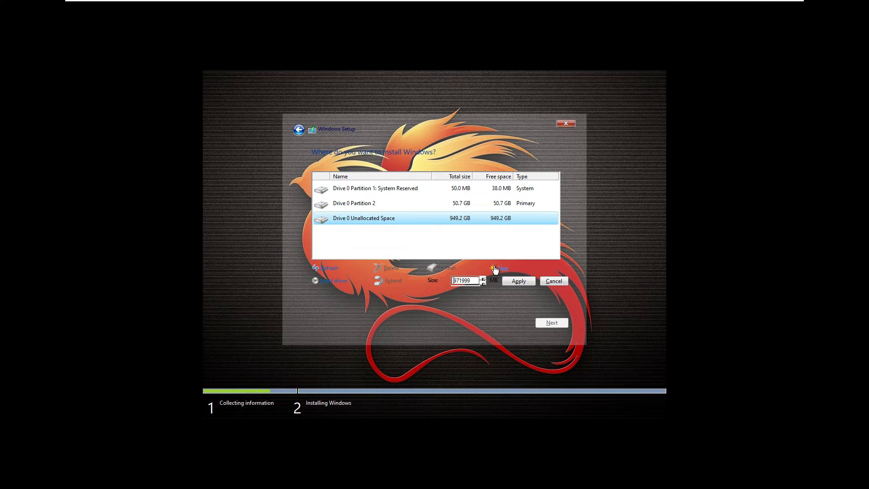
click(509, 280)
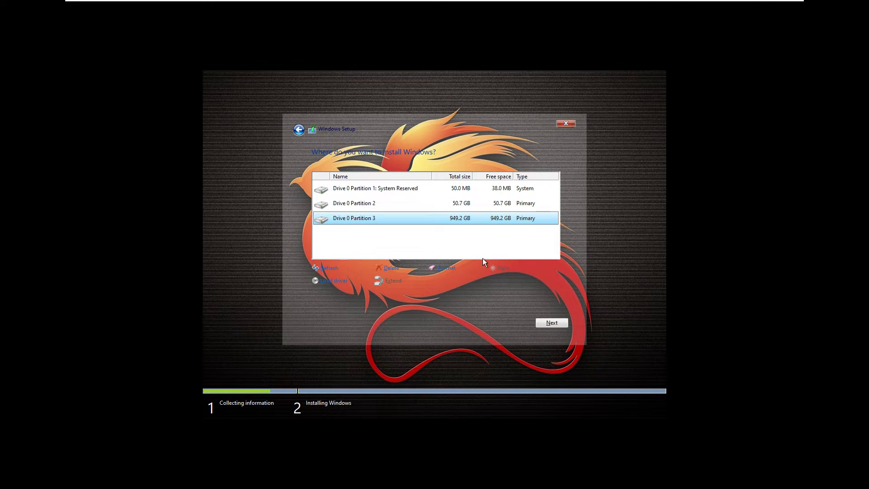
click(453, 268)
click(495, 281)
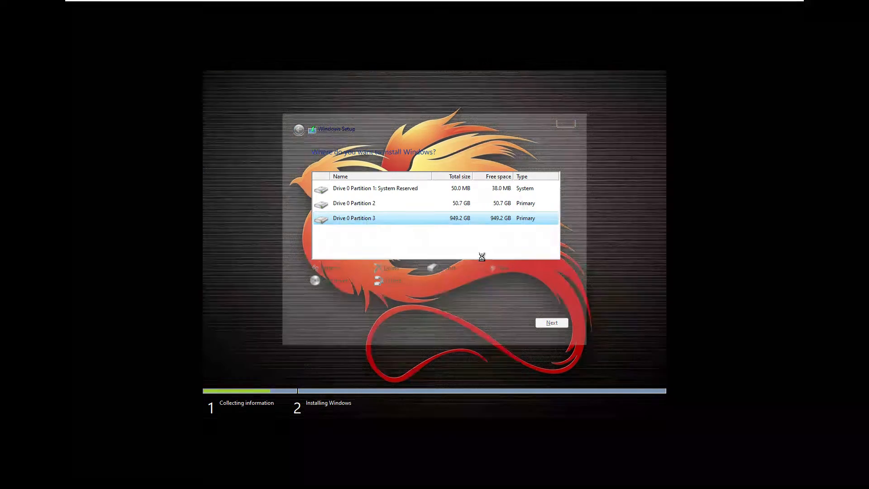
Format Drive 0 Partition 3, followed by Drive 0 Partition 2
click(476, 205)
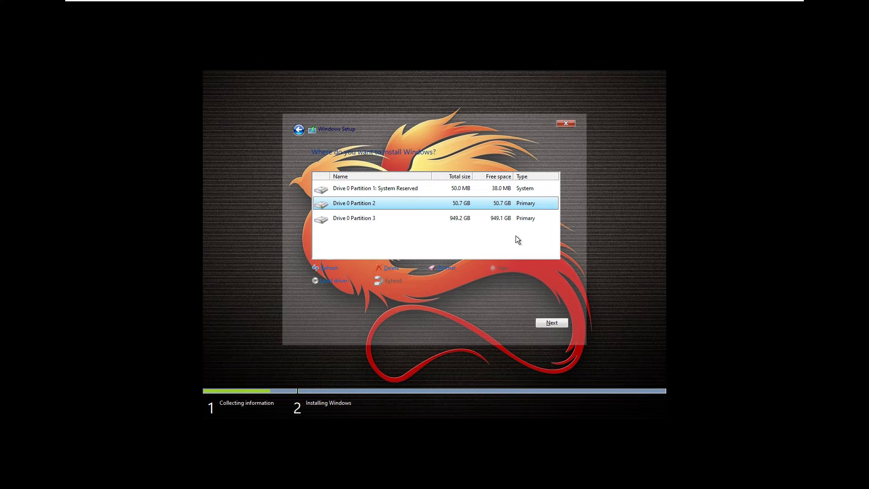
click(460, 220)
click(448, 268)
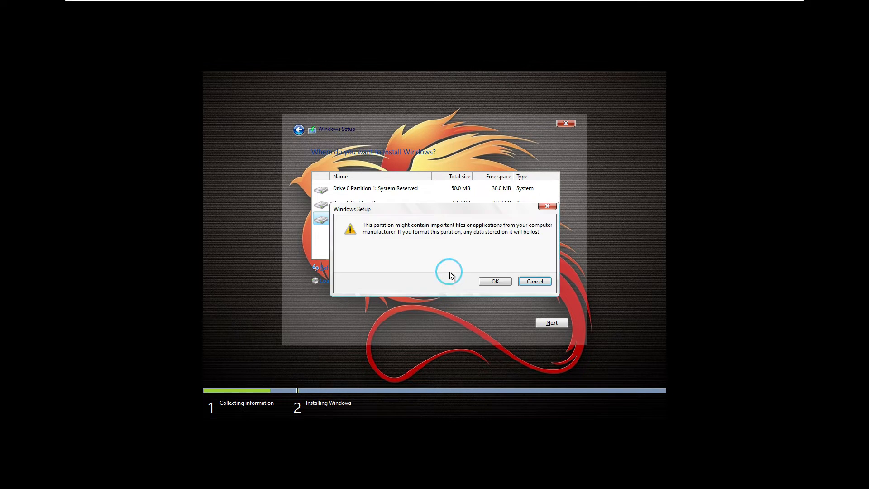
click(486, 280)
click(466, 203)
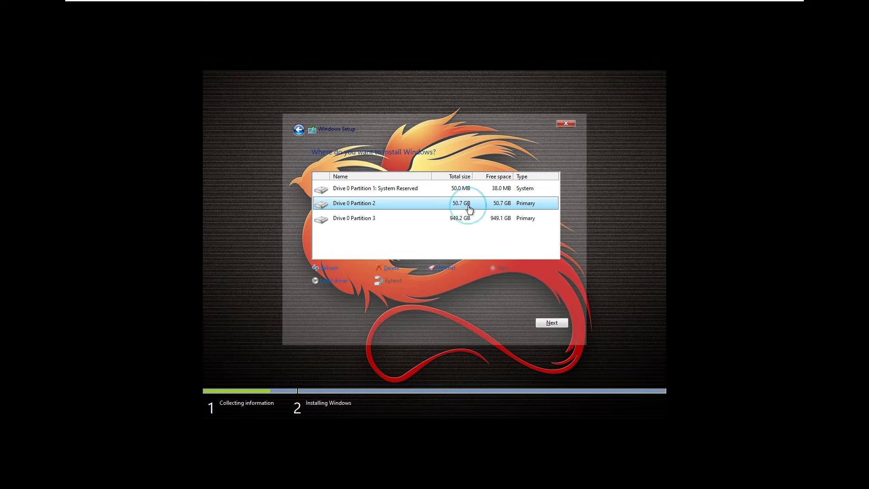
click(444, 267)
click(489, 280)
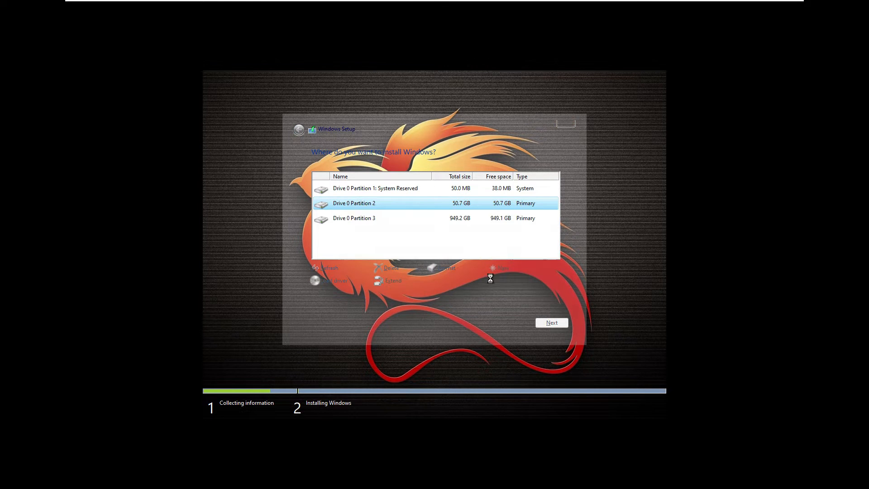
click(469, 190)
click(448, 267)
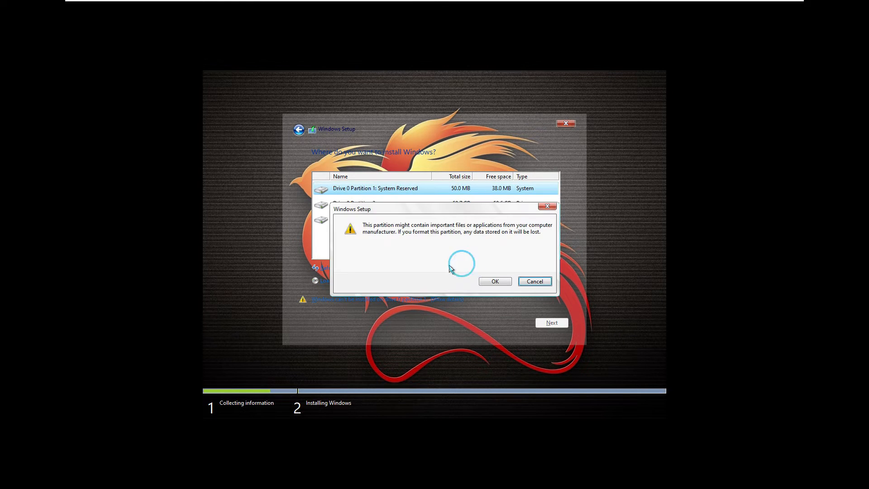
click(534, 281)
Delete Partition 3, Partition 2 and the System Reserved partition from Drive 0
click(467, 222)
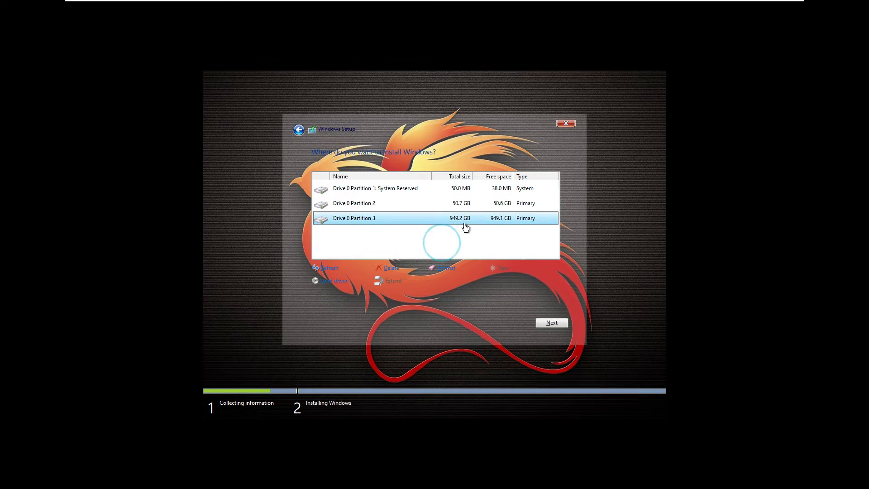
click(401, 268)
click(488, 280)
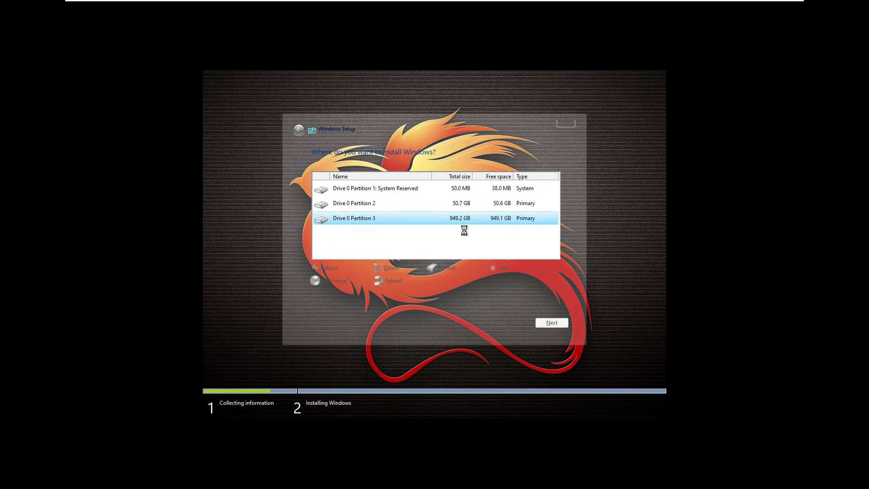
click(463, 203)
click(392, 268)
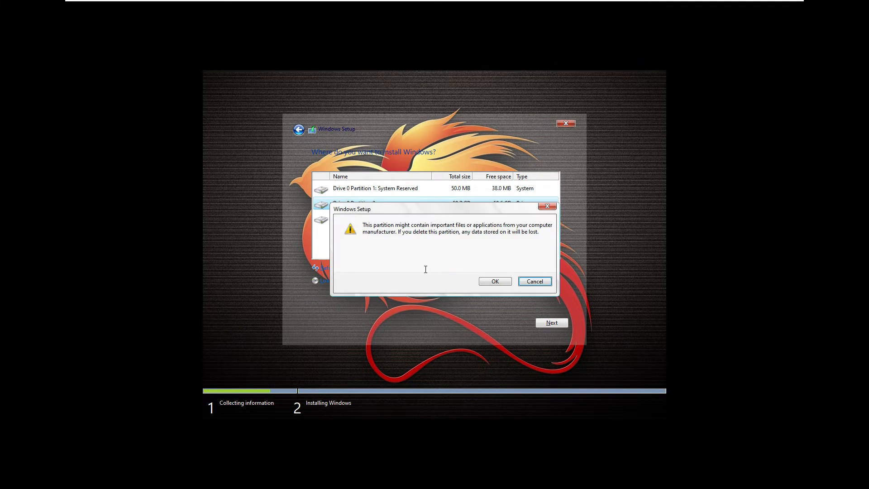
click(496, 281)
click(391, 267)
click(493, 282)
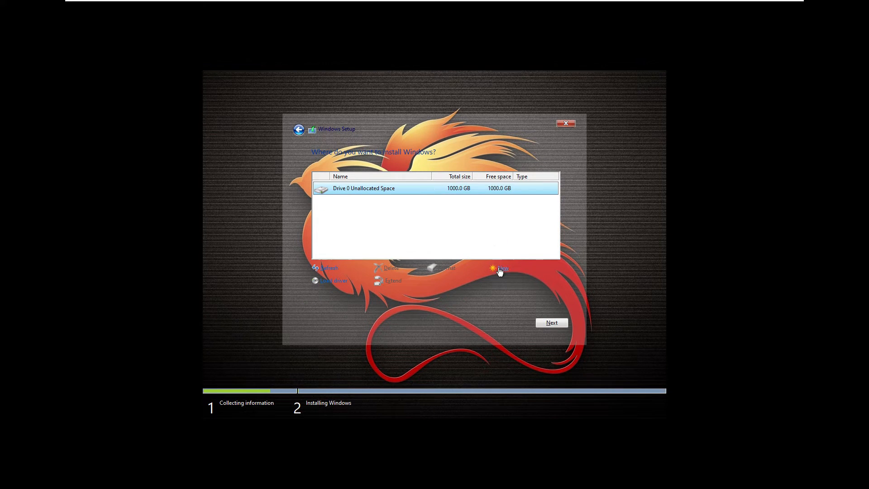
Create a partition of about 499.9 GB in Drive 0's unallocated space, accepting the additional system partition
click(500, 270)
drag(462, 283, 457, 283)
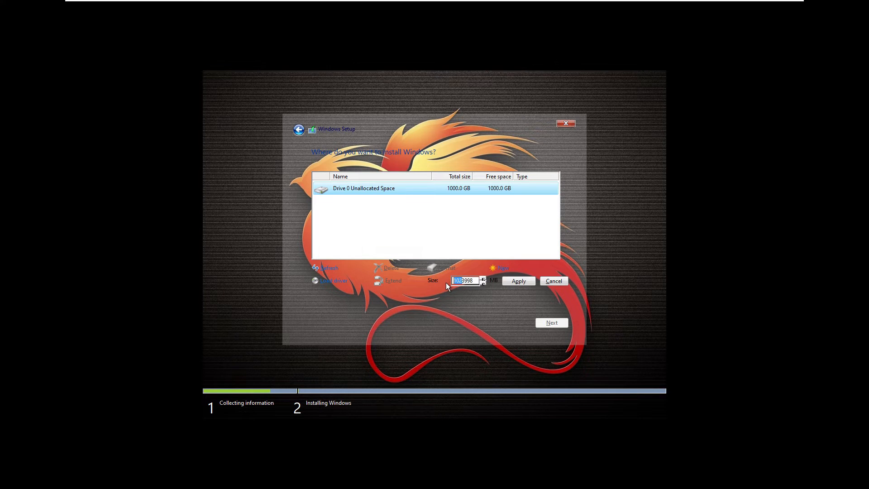
text(51)
drag(459, 280, 463, 280)
click(513, 282)
click(501, 282)
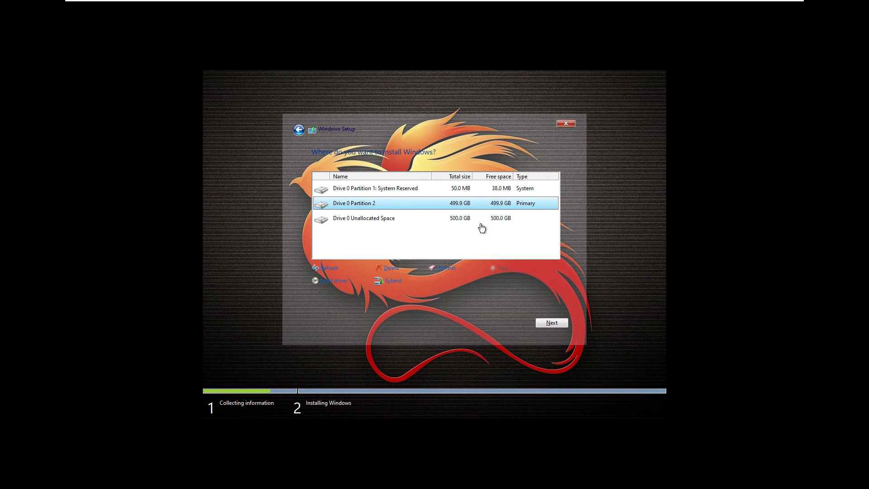
Create a 512000 MB partition from all of Drive 0's remaining unallocated space
click(481, 219)
click(502, 269)
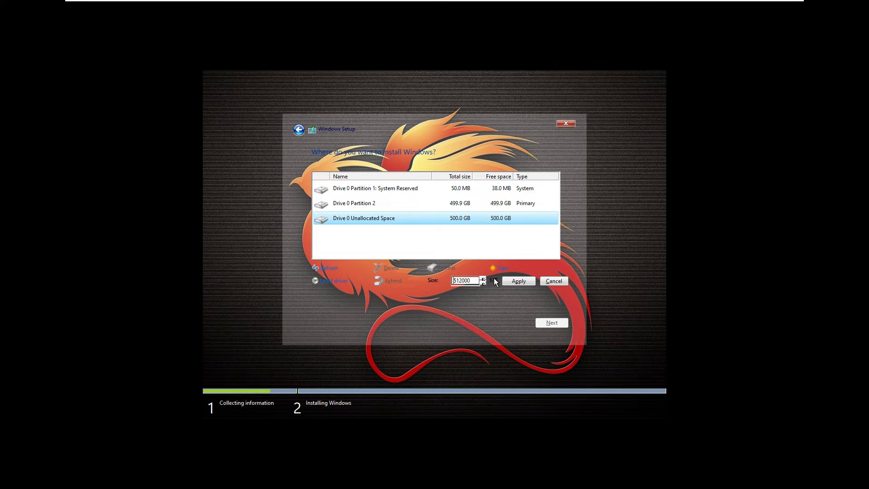
click(509, 280)
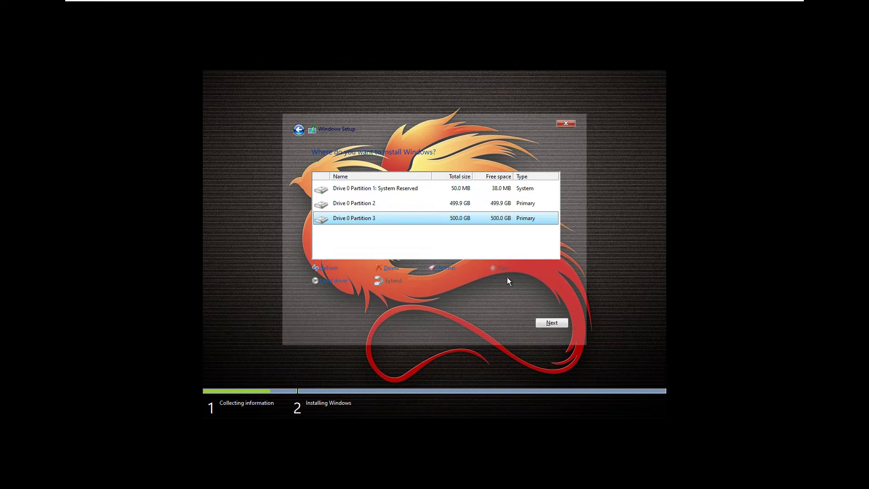
Format Drive 0 Partition 3, accept the data loss warning, and proceed with the Windows installation
click(446, 268)
click(494, 279)
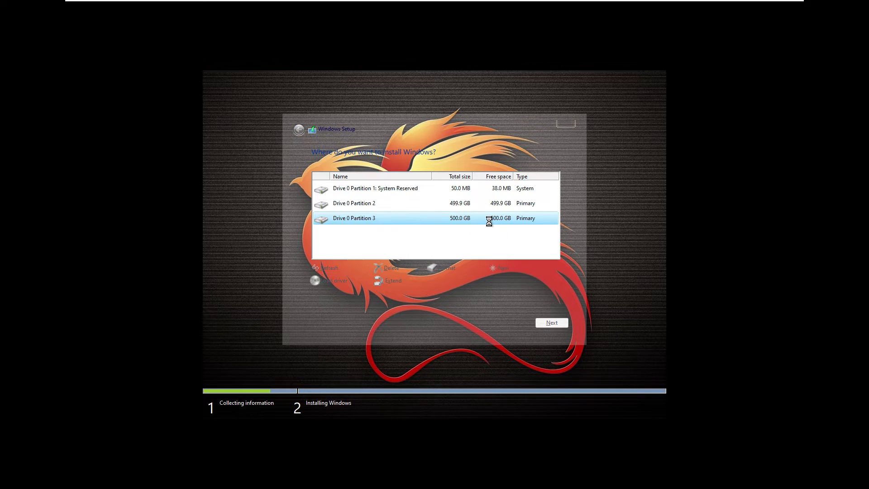
click(549, 321)
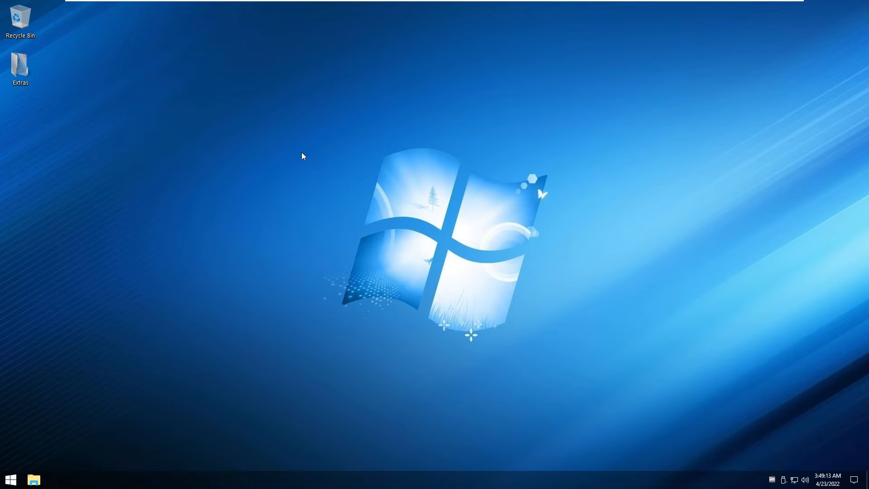
Open Windows Settings on the newly installed desktop and maximize its window
right_click(336, 121)
click(360, 147)
click(5, 487)
click(150, 410)
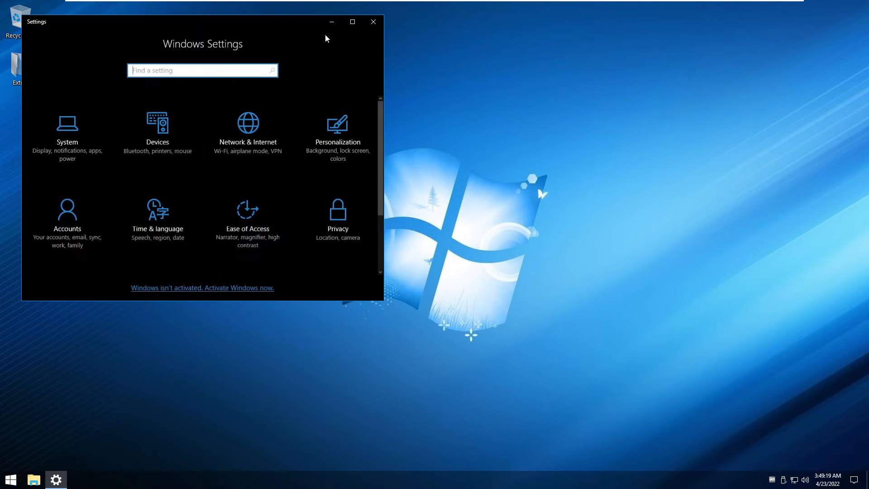
click(352, 22)
Examine the Windows edition, version and OS build on the System category's About page
click(250, 127)
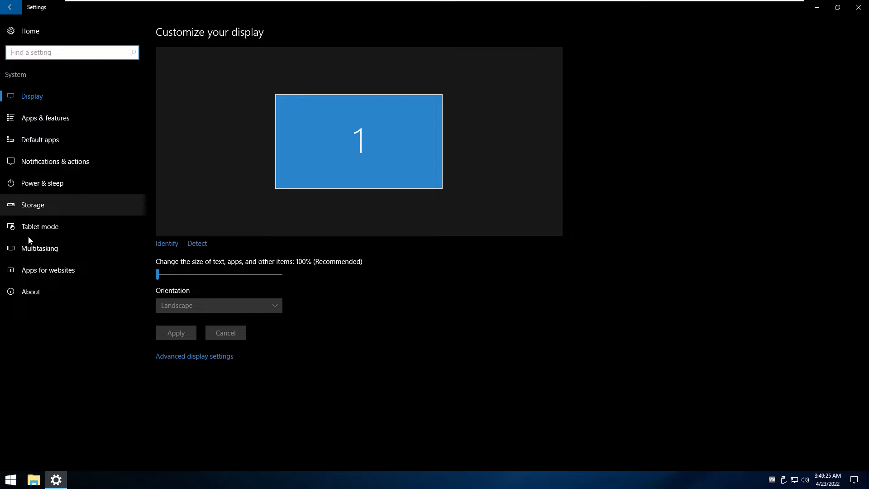
click(31, 297)
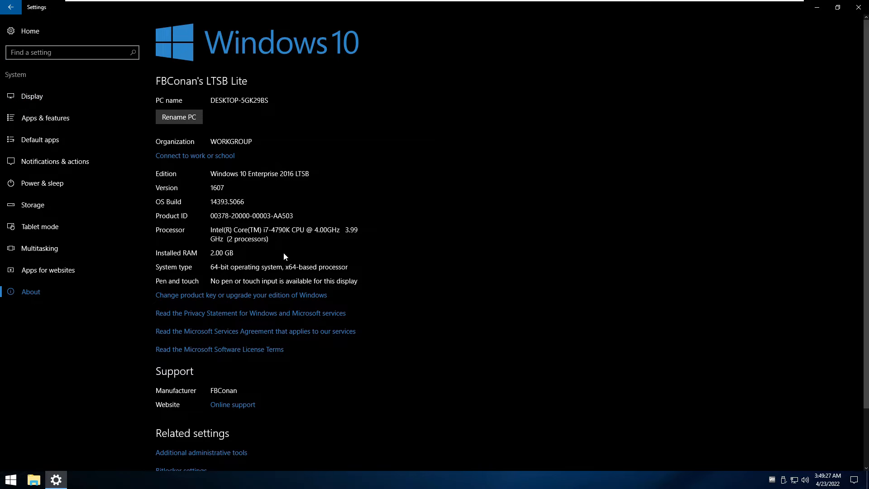
scroll(283, 248, down, 2)
scroll(282, 256, up, 2)
click(213, 181)
click(226, 204)
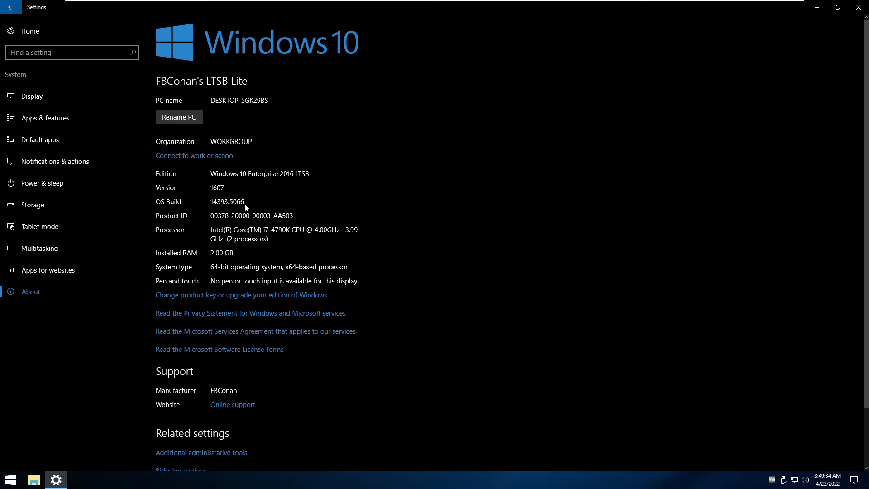
Look through the Devices, Network & Internet and Personalization settings, and minimize the Settings window
click(37, 32)
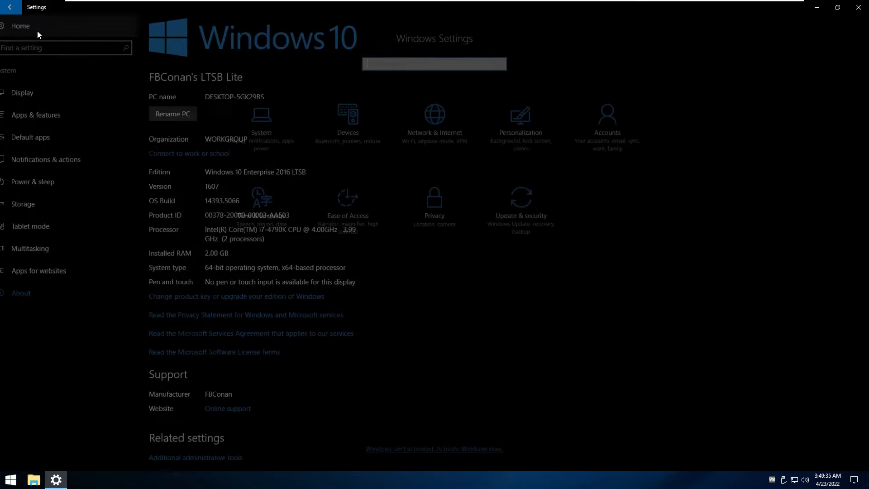
click(356, 136)
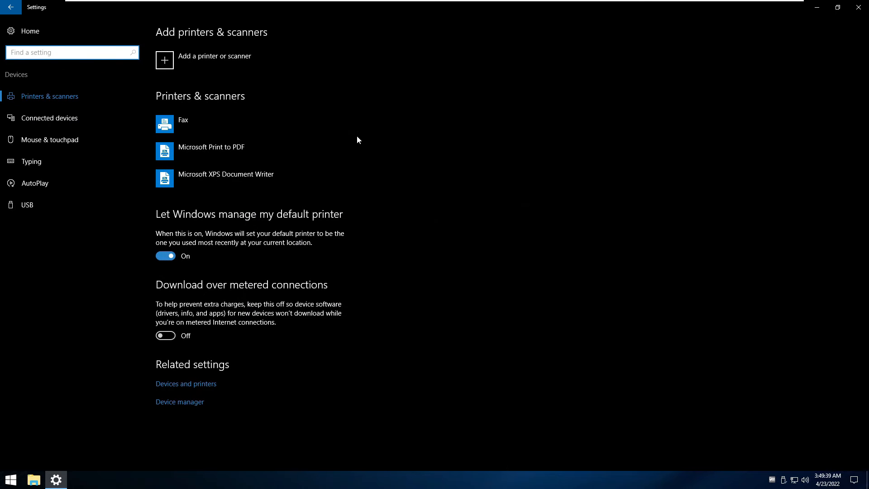
click(27, 33)
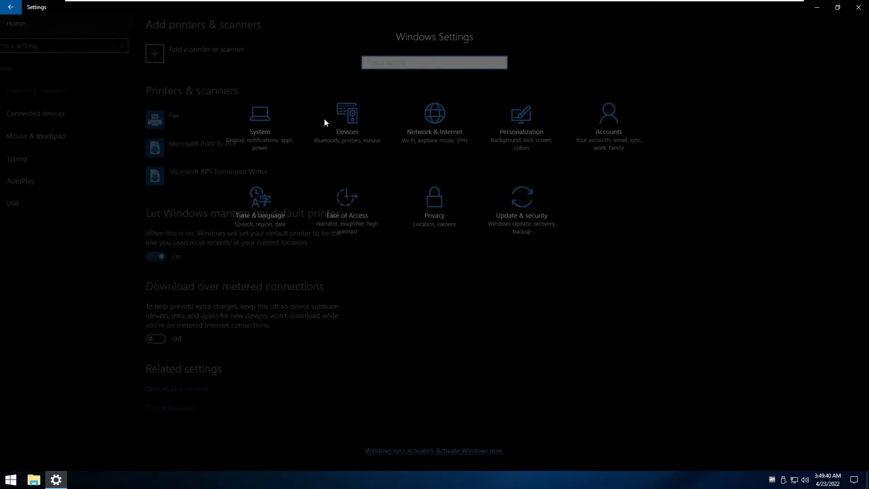
click(436, 130)
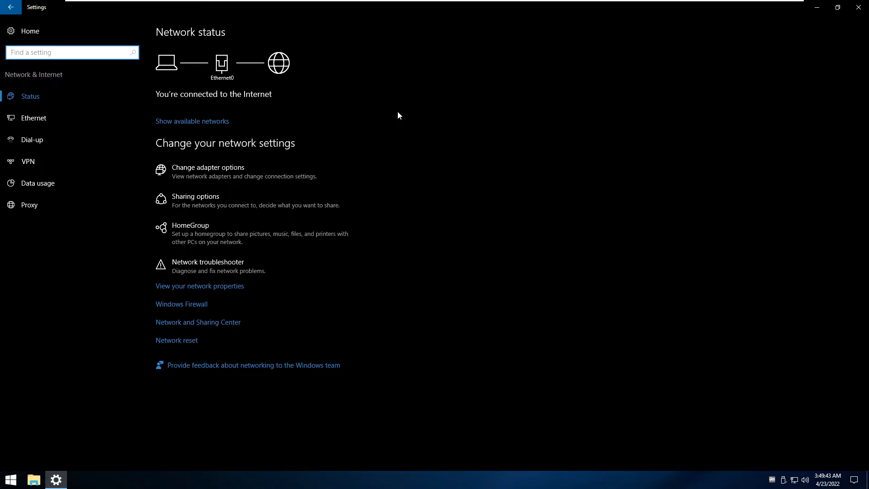
click(55, 28)
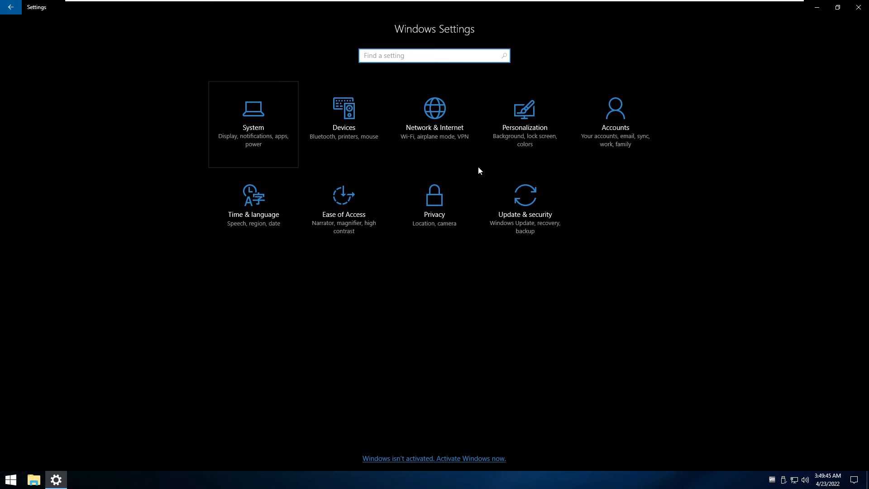
click(523, 141)
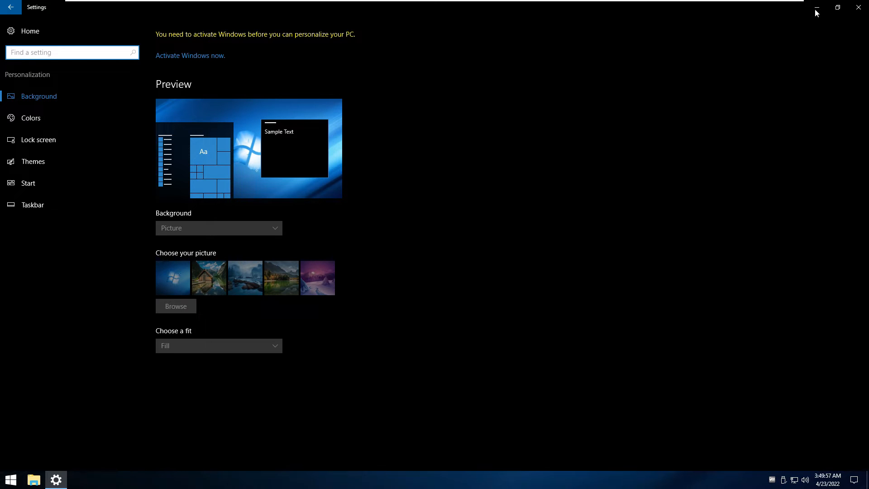
click(817, 7)
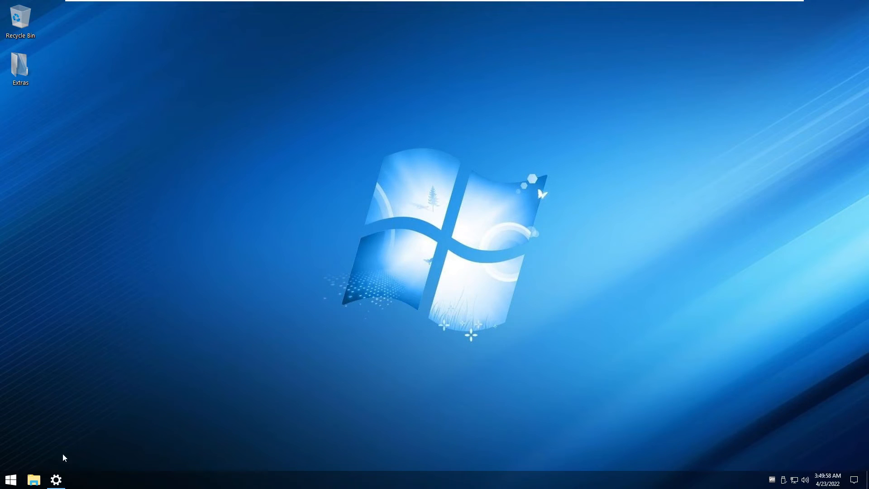
Run winactivate.cmd from the Activator folder in Downloads, dismiss its console once finished, and minimize the folder window
click(41, 483)
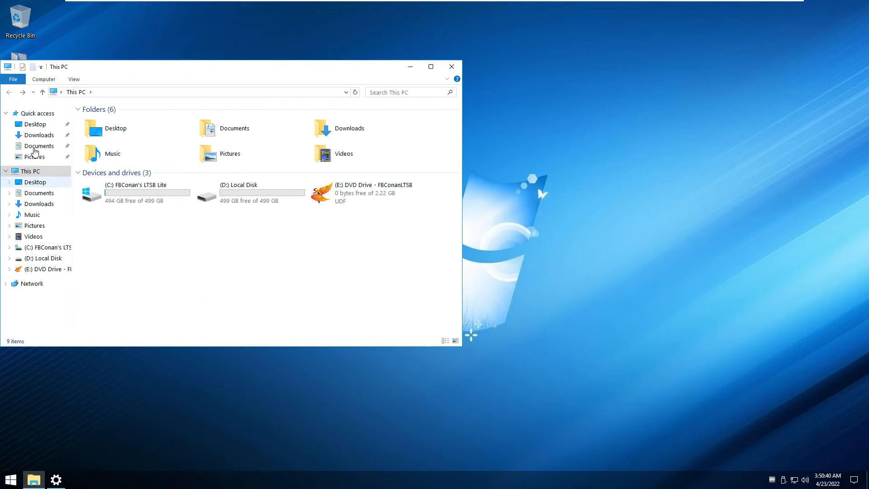
click(37, 136)
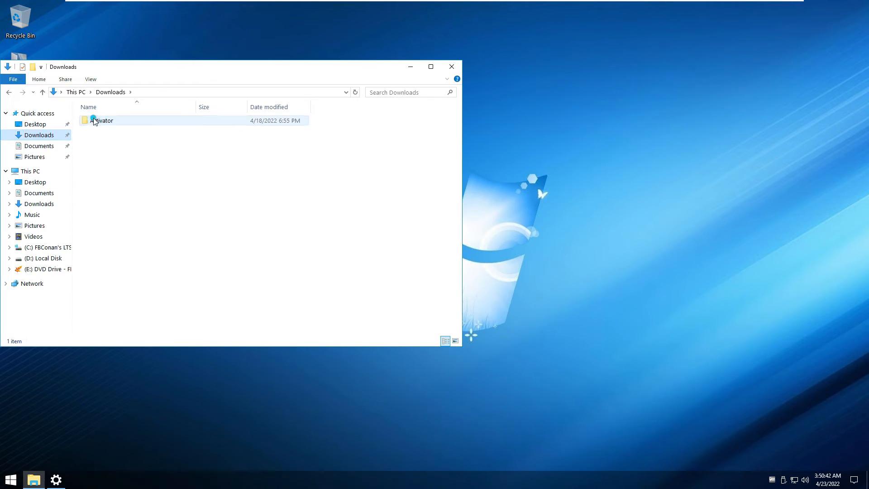
double_click(102, 121)
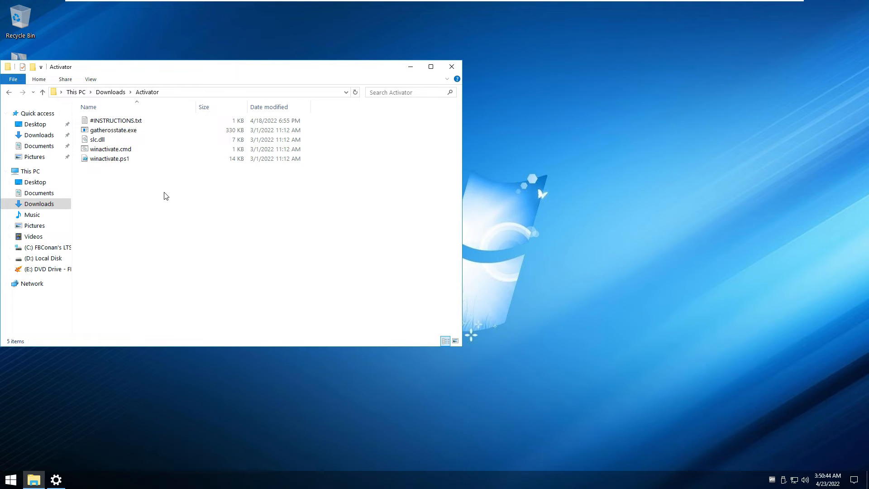
double_click(126, 149)
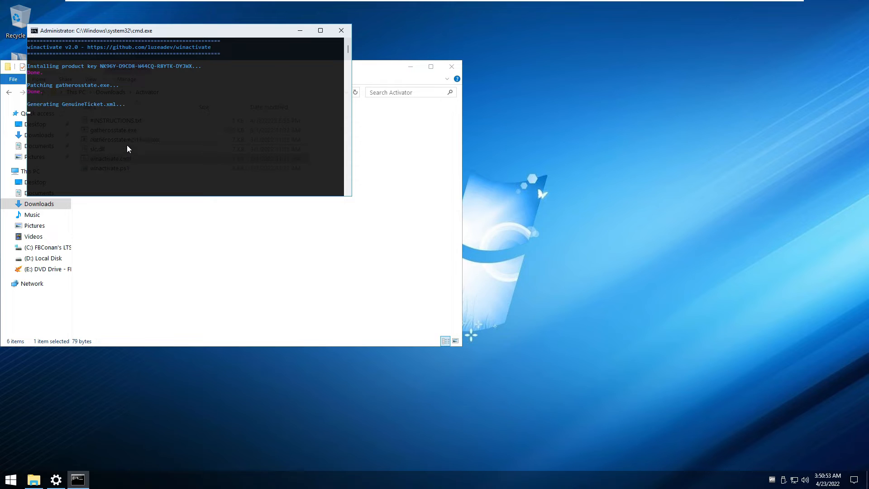
click(257, 164)
key(Return)
click(254, 206)
click(410, 66)
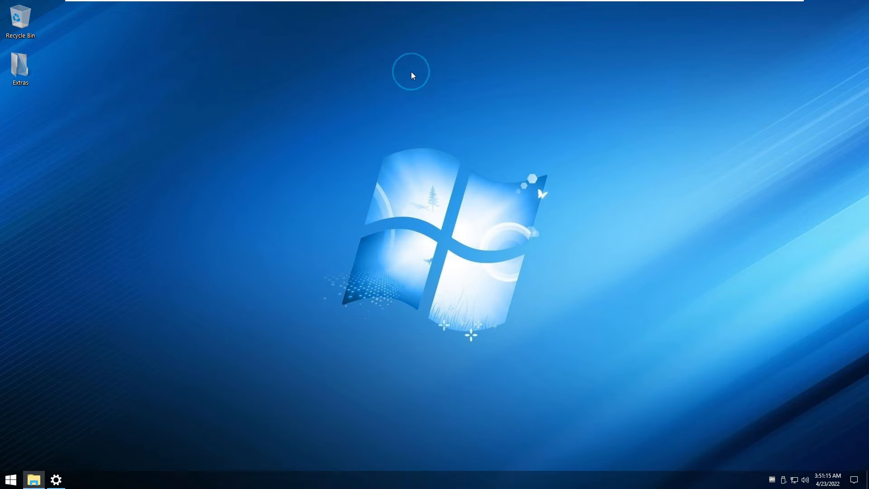
Return to Settings, reload the Personalization page, and set the purple snowy landscape picture as the desktop background
click(57, 479)
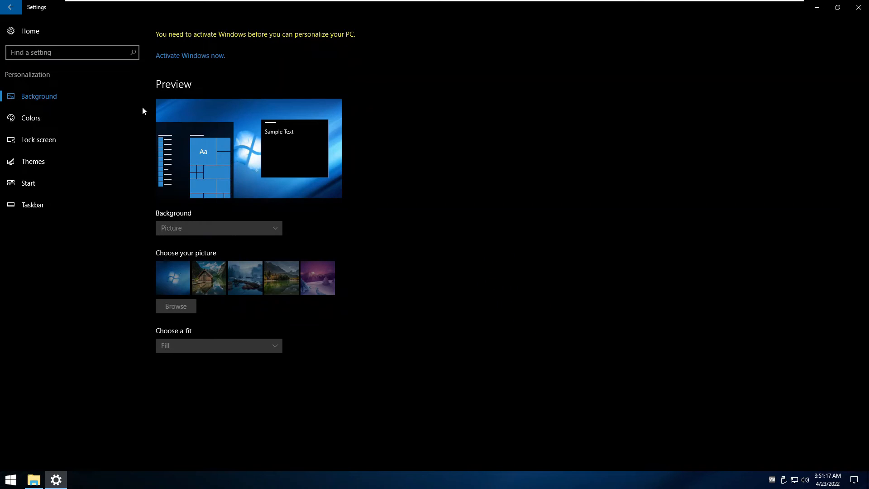
click(28, 32)
click(500, 113)
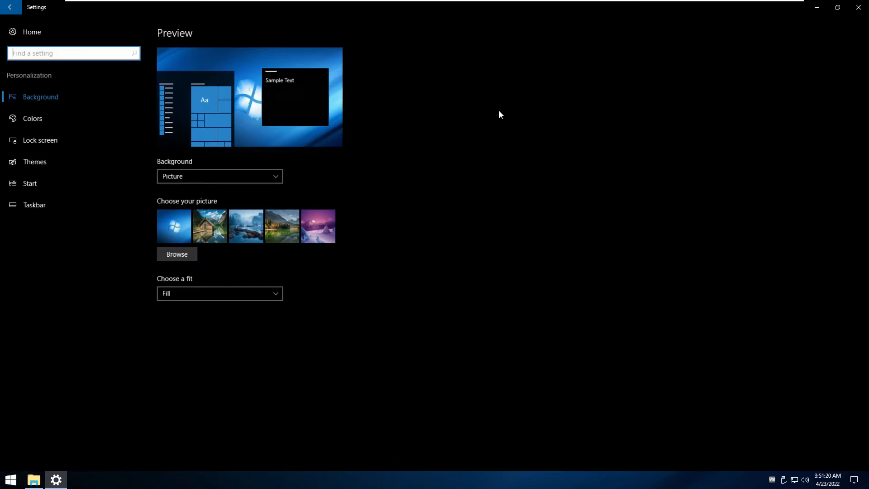
click(315, 228)
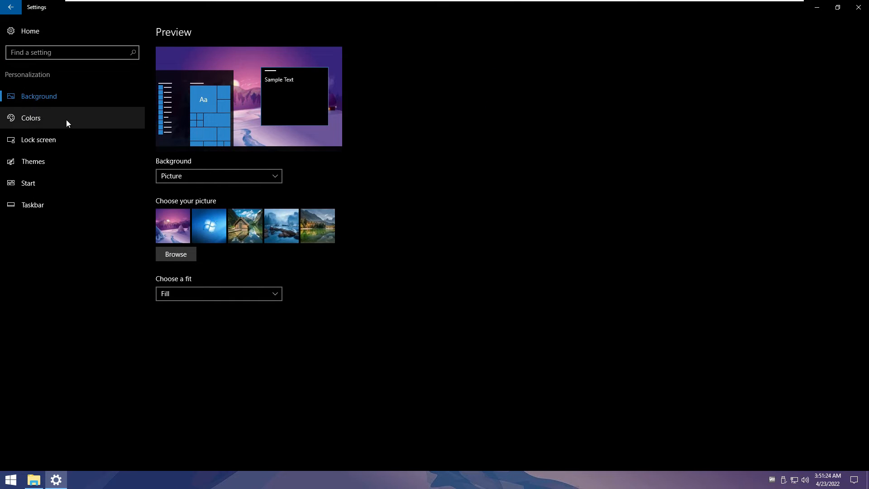
Look through the Themes, Accounts, Time & language, Ease of Access and Privacy settings pages
click(56, 159)
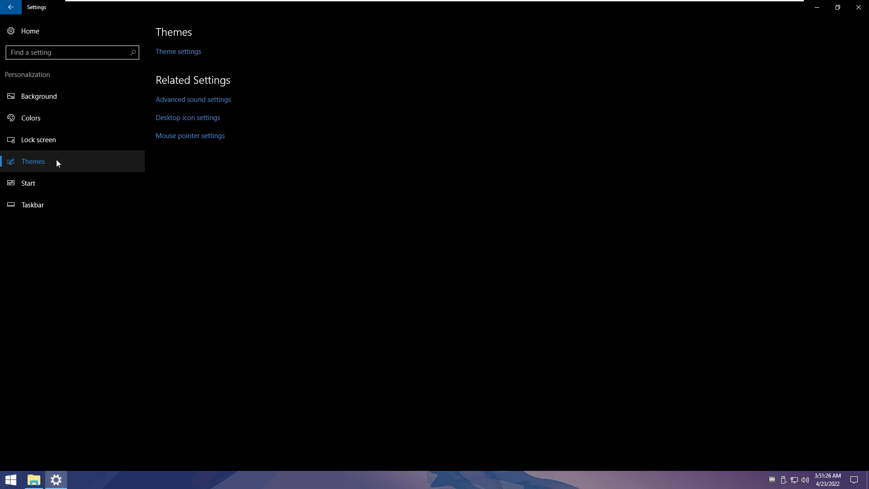
click(27, 30)
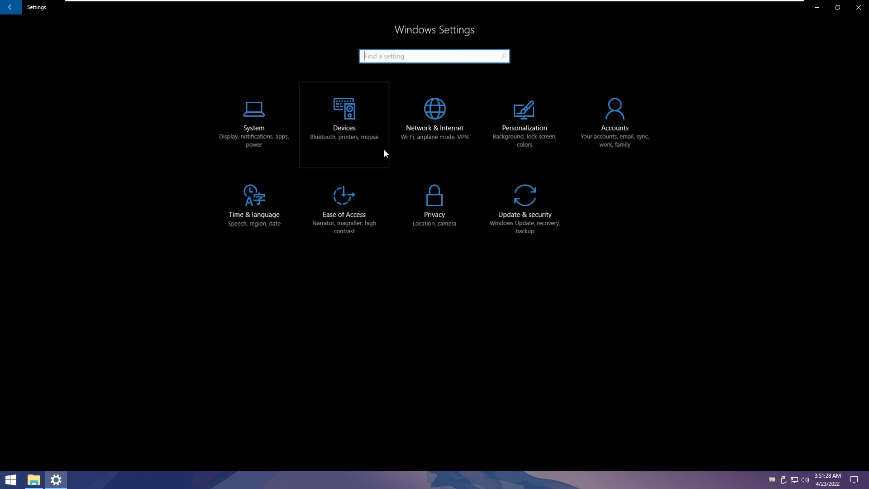
click(617, 113)
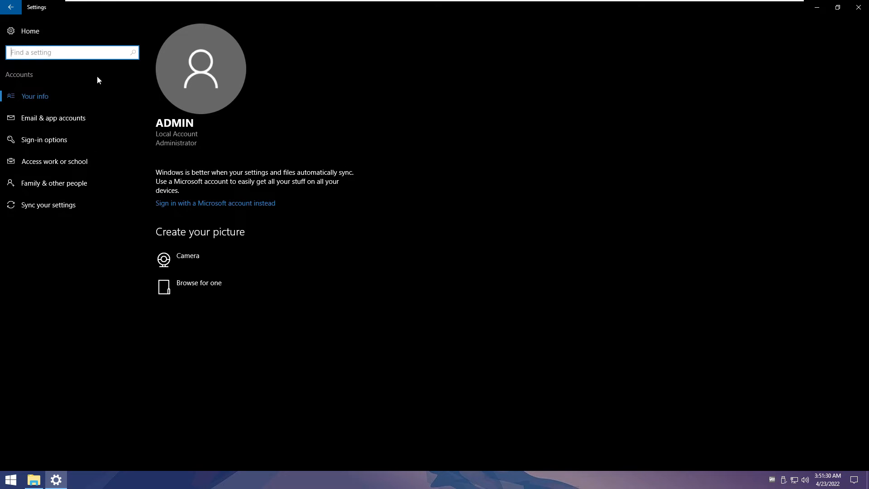
click(49, 32)
click(246, 196)
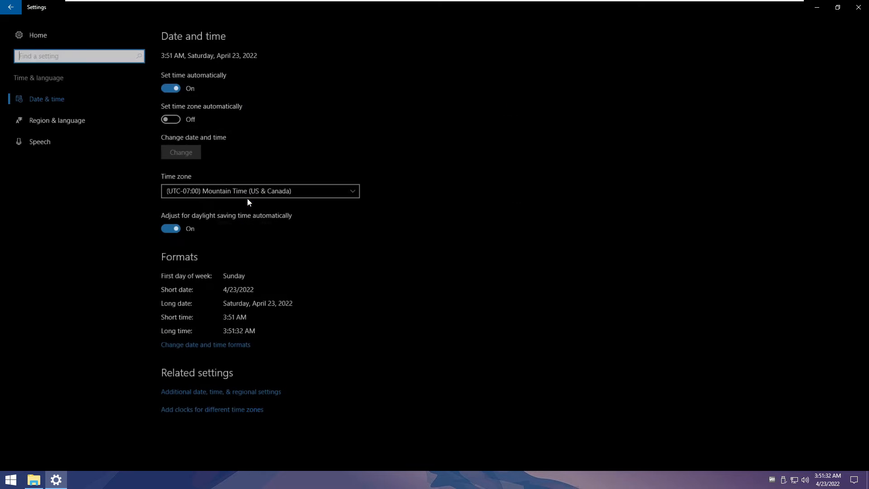
click(44, 30)
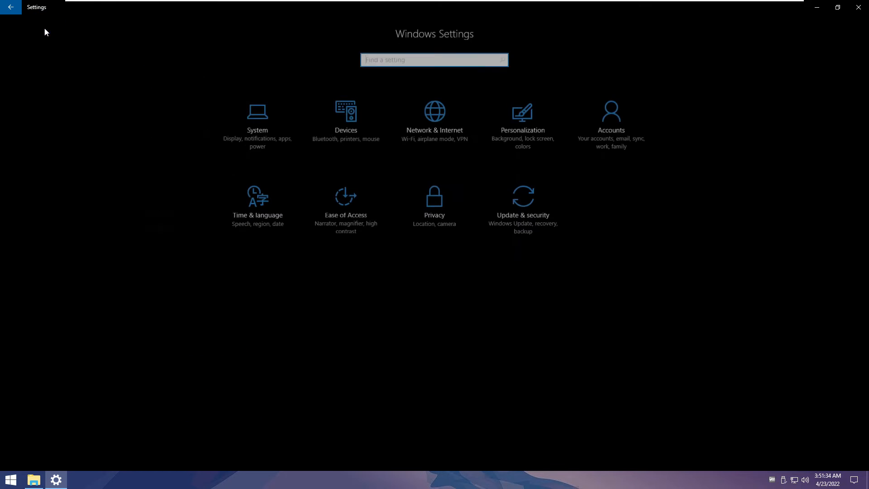
click(338, 204)
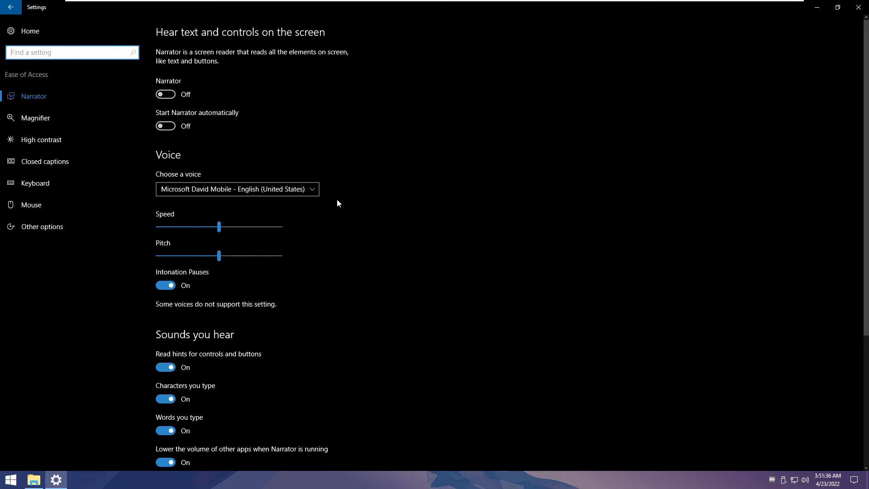
click(64, 37)
click(425, 203)
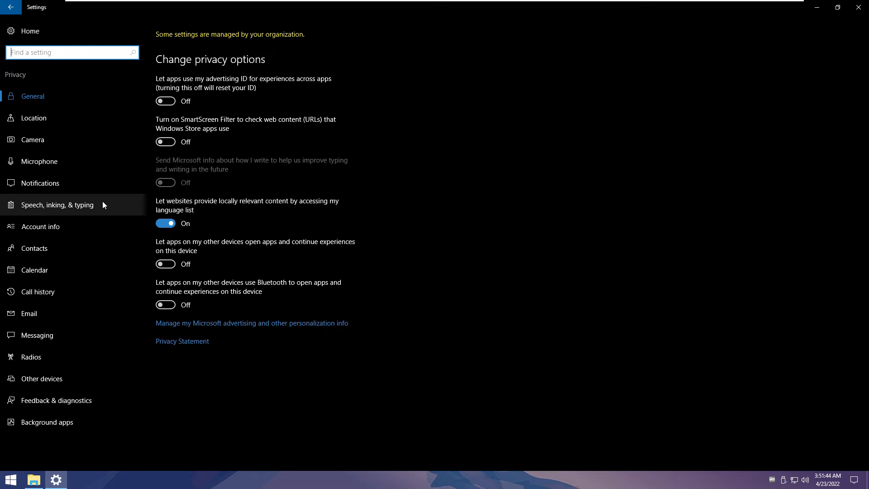
click(30, 29)
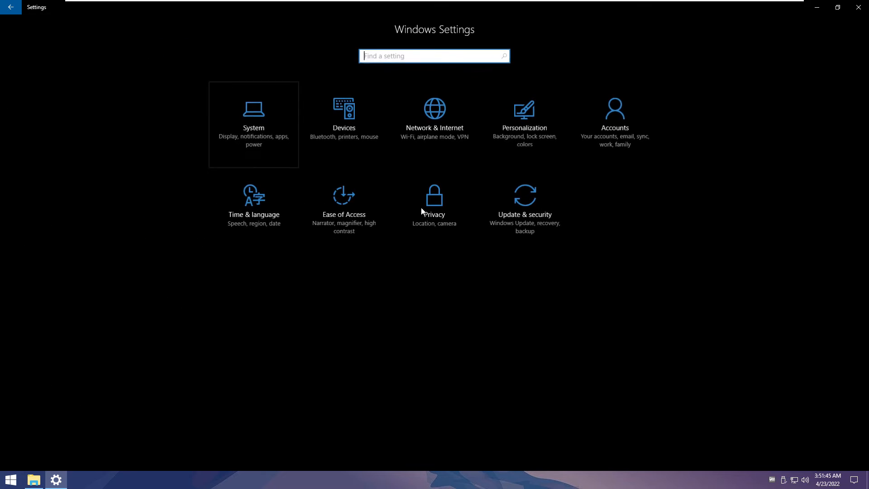
Check the Windows activation status under Update & security, and view the installed updates through the update history
click(501, 202)
click(74, 159)
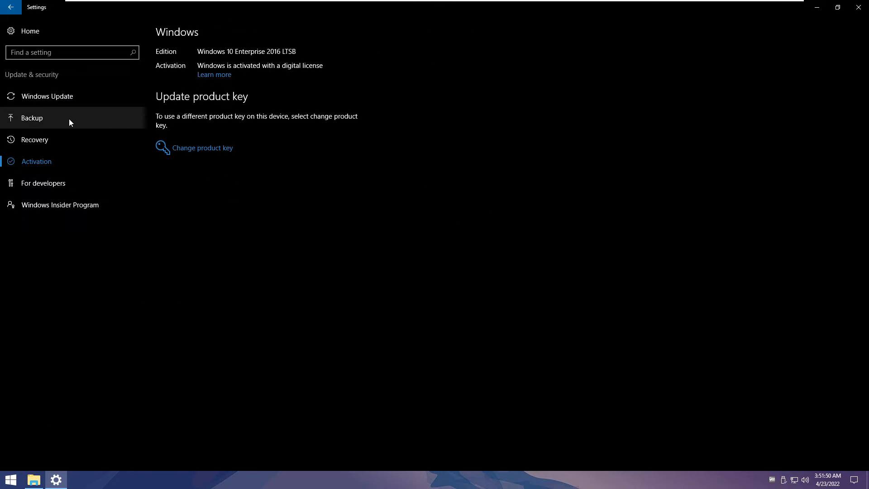
click(78, 97)
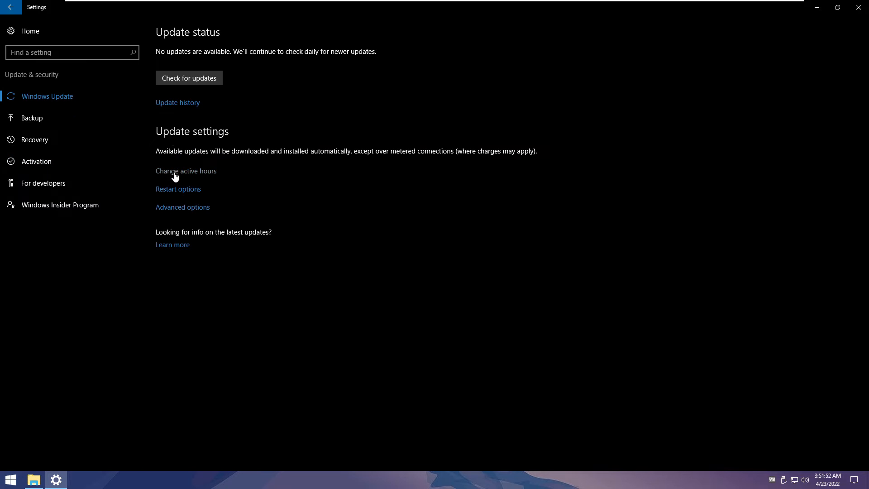
click(181, 105)
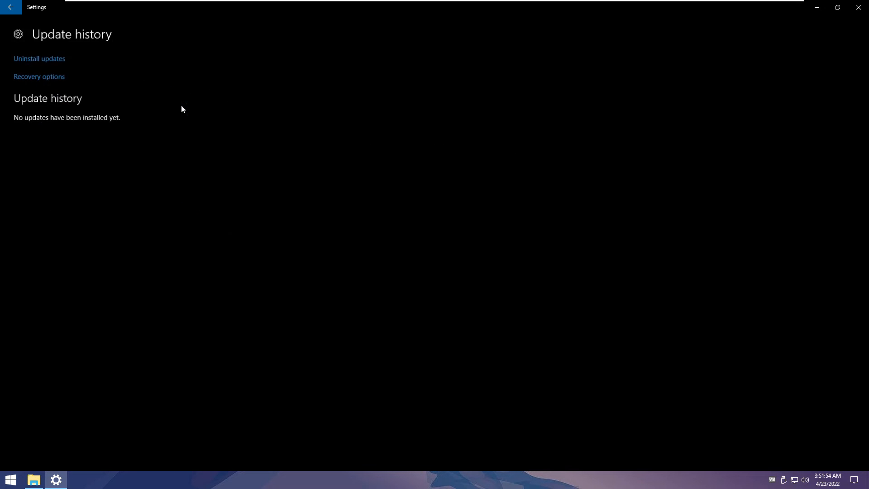
click(35, 58)
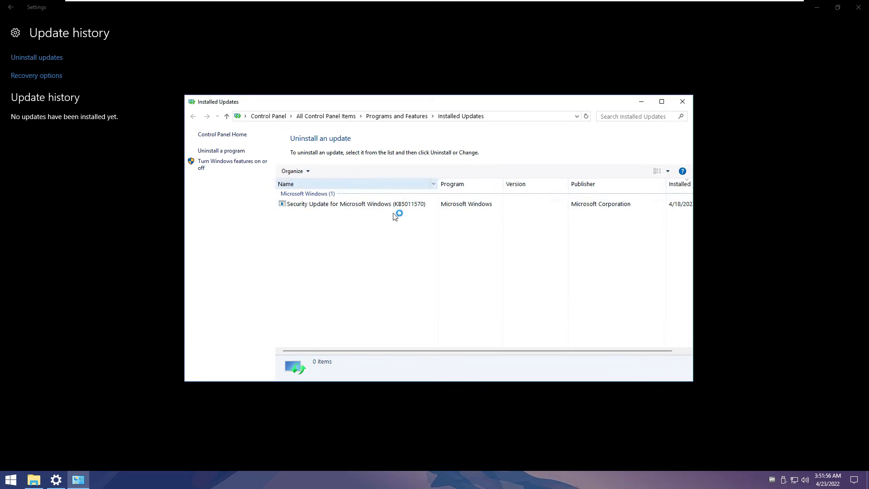
Widen the Name column of the installed updates list, and minimize the Installed Updates and Settings windows
drag(438, 184, 475, 181)
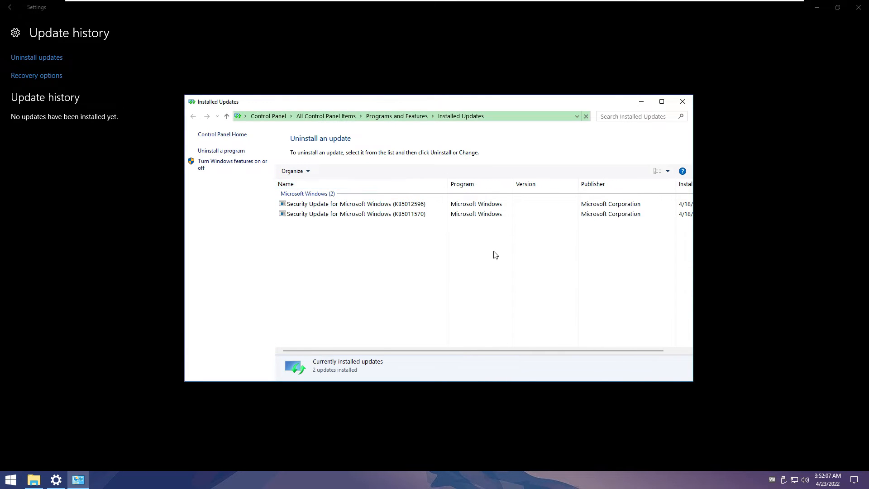
click(640, 101)
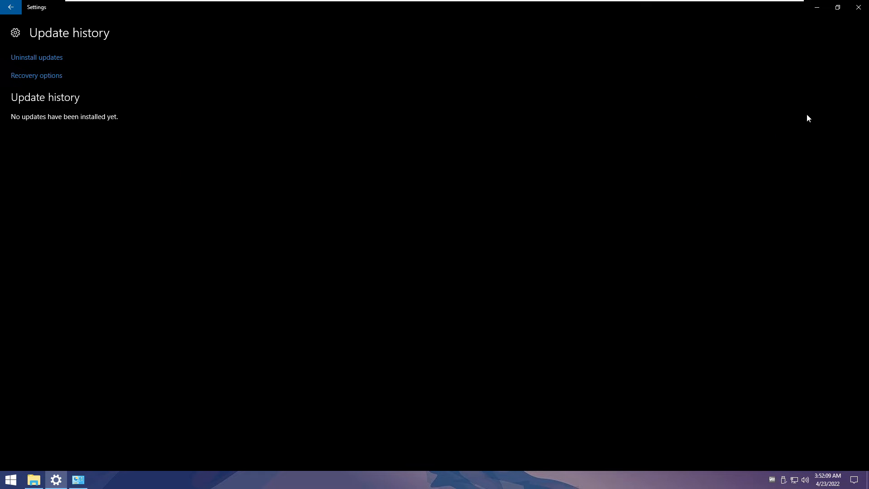
click(816, 8)
Open Task Manager, move its window lower on the desktop, and maximize it
right_click(268, 486)
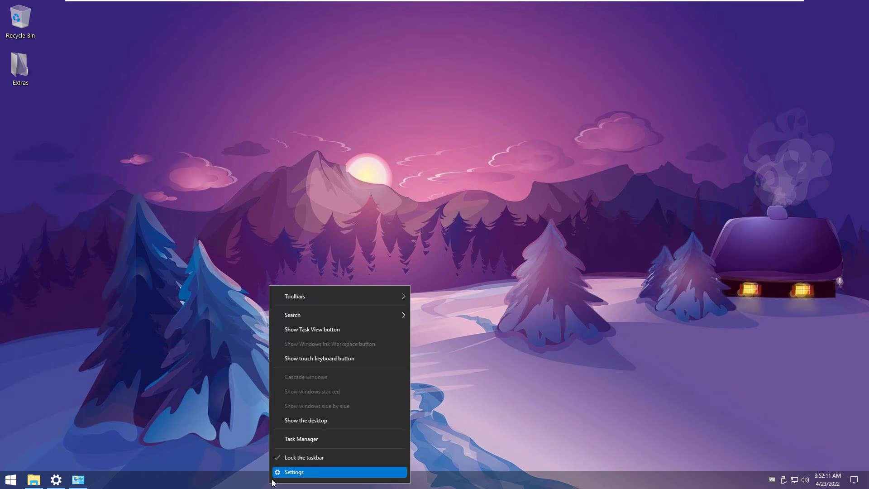
click(292, 439)
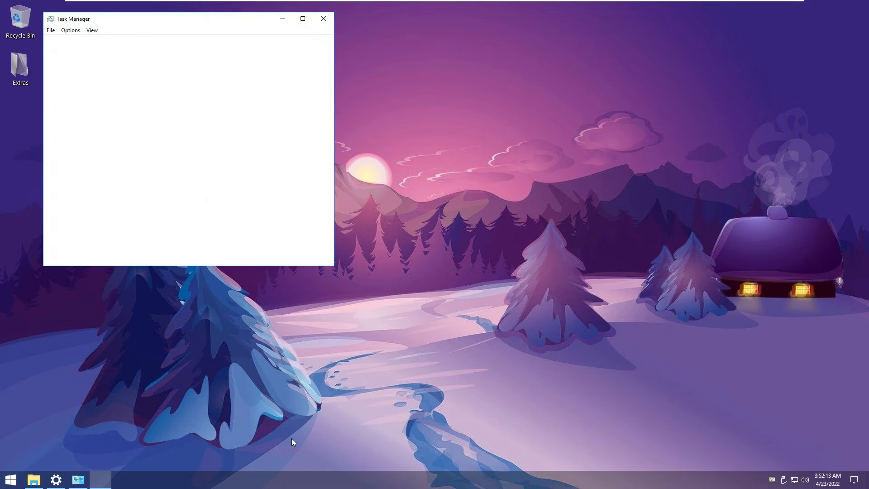
drag(196, 23, 166, 130)
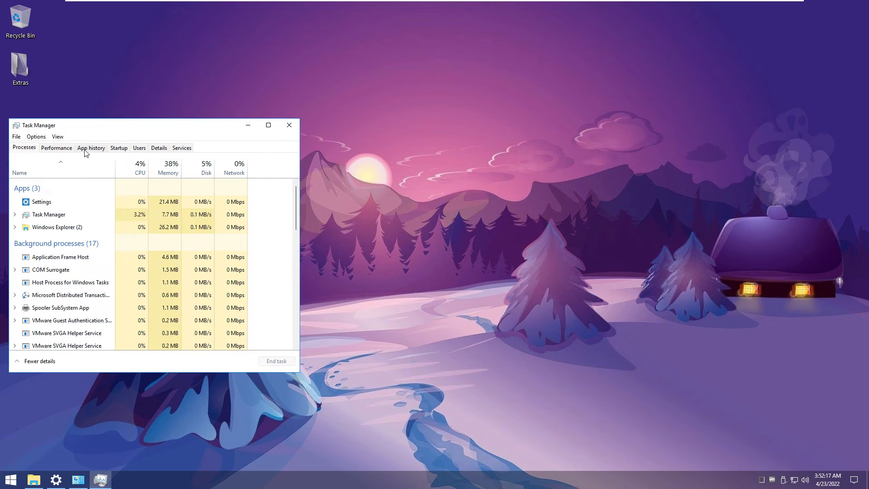
click(269, 125)
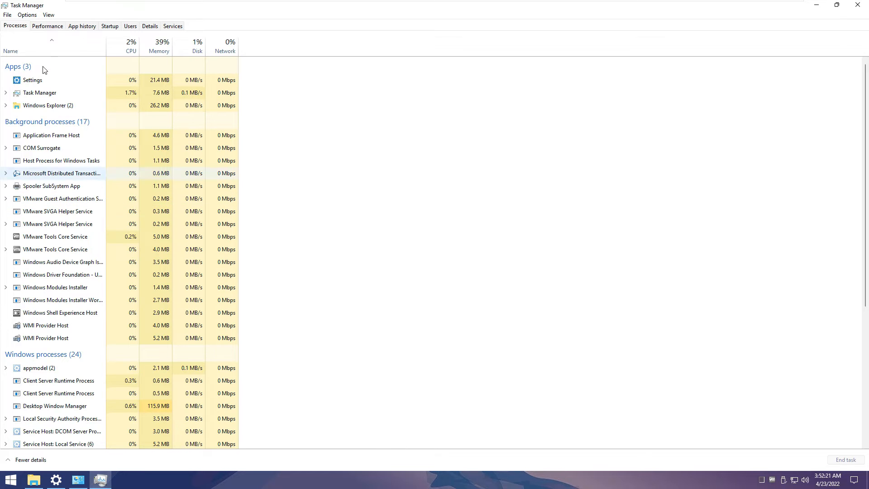
Examine the CPU, memory, disk and Ethernet performance graphs in Task Manager
click(47, 26)
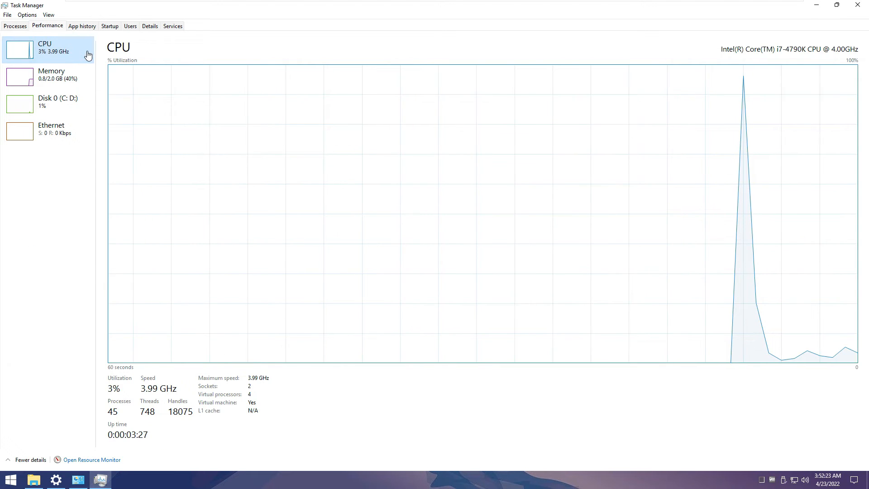
click(88, 77)
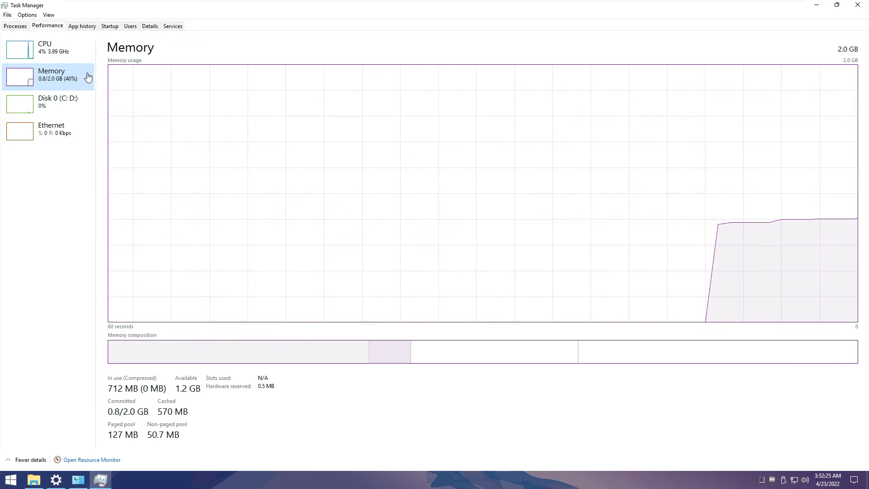
click(86, 101)
click(91, 133)
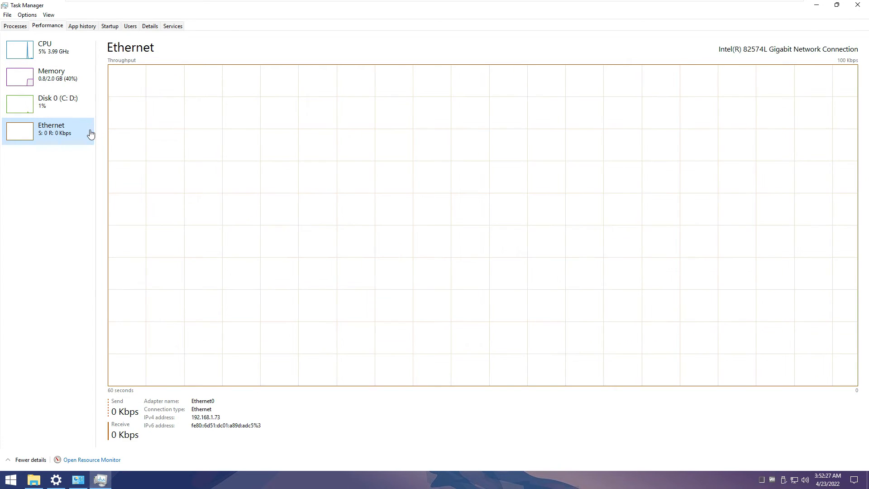
Review the app history, startup items, the Admin user's processes, process details and the list of services
click(88, 28)
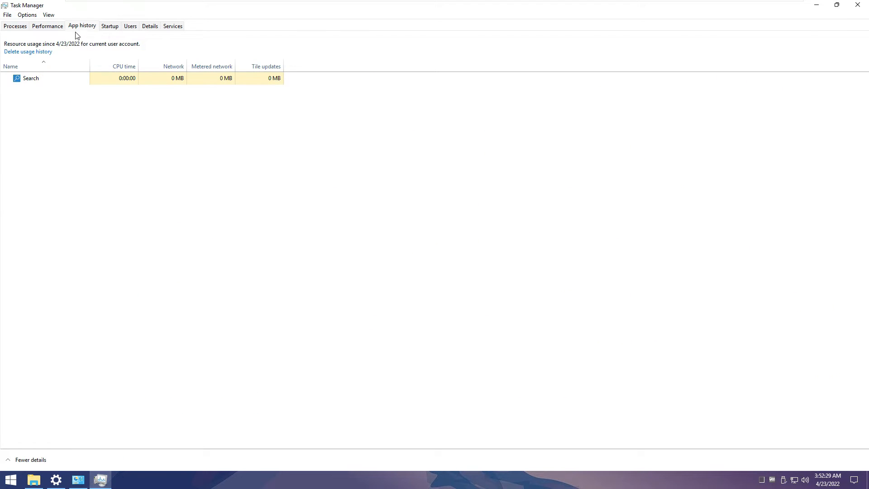
click(103, 29)
click(130, 29)
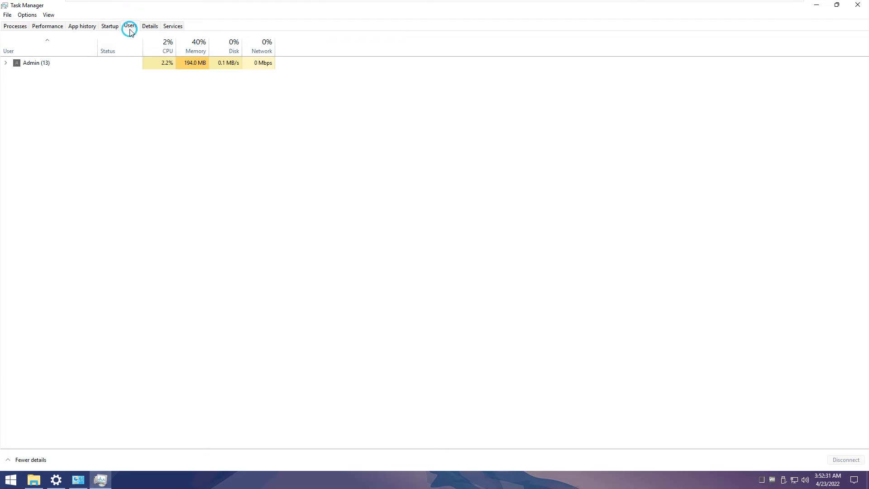
click(6, 63)
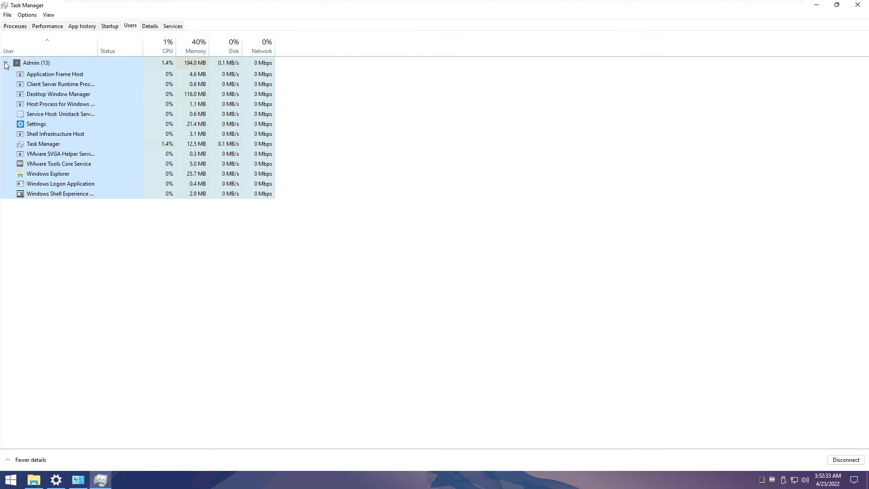
click(152, 27)
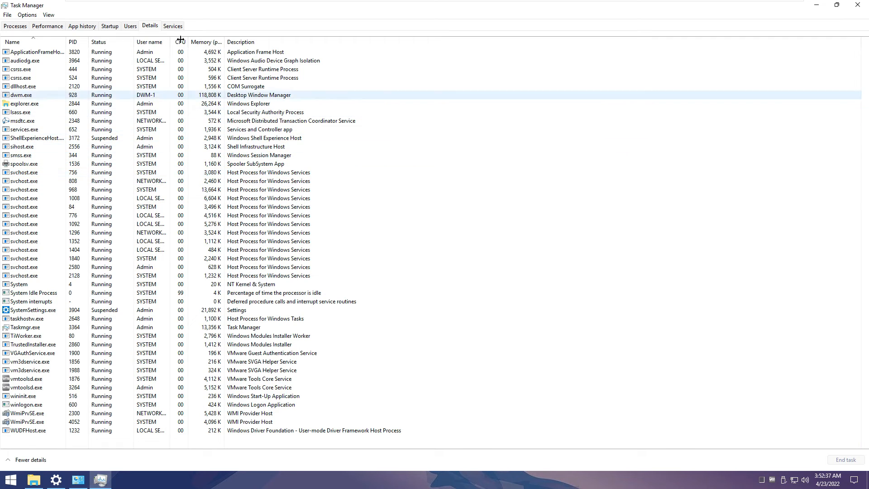
click(173, 25)
scroll(239, 163, down, 20)
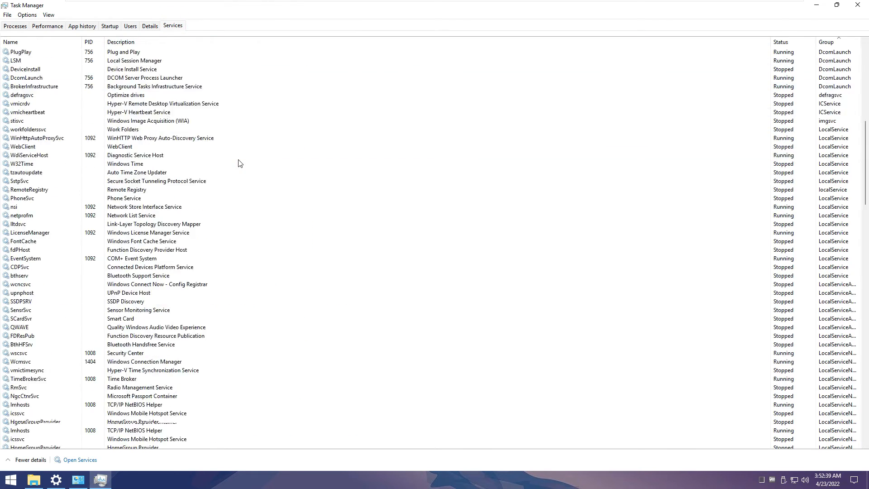
scroll(244, 156, down, 20)
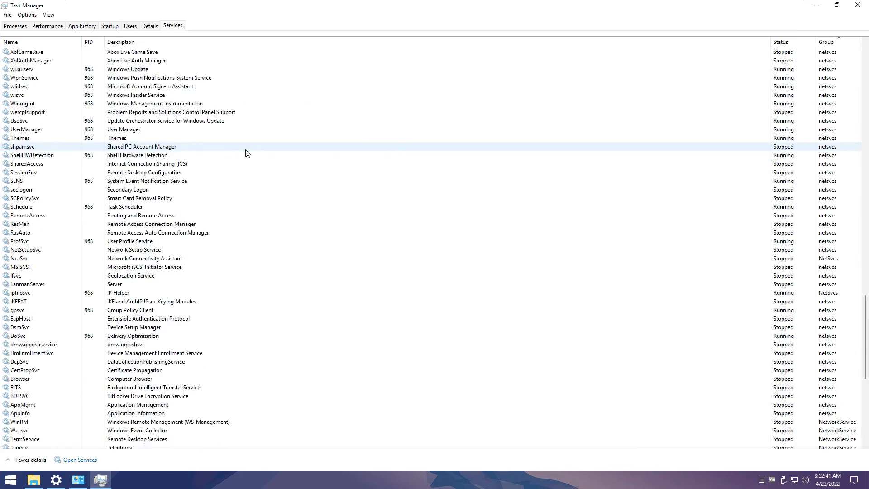
Check the memory performance graph again, and restore Task Manager to a smaller window
click(48, 26)
click(91, 72)
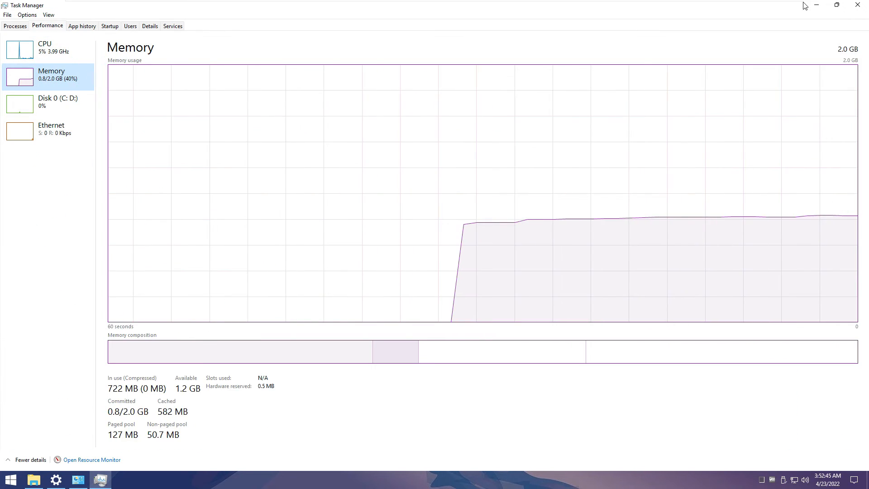
click(841, 5)
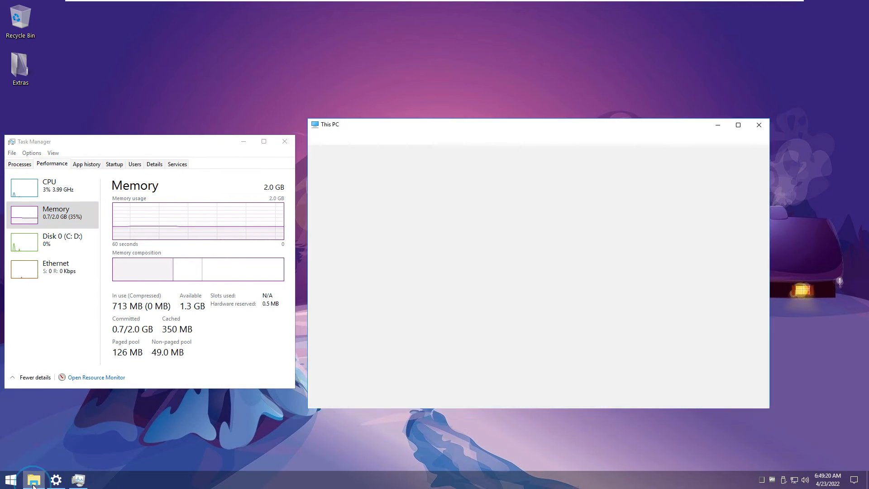
Mount the Adobe Master Collection 2022 ISO from the DATA drive, run its autoplay.exe, and minimize the folder window
double_click(574, 253)
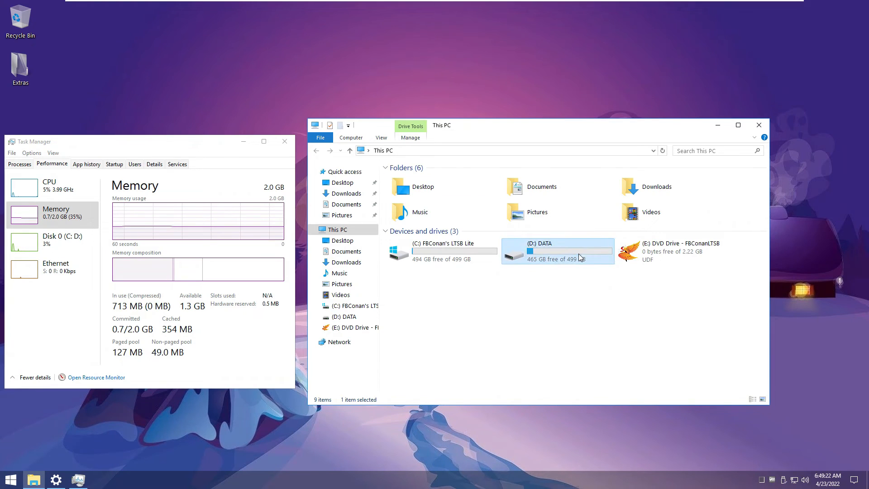
key(ctrl+shift+2)
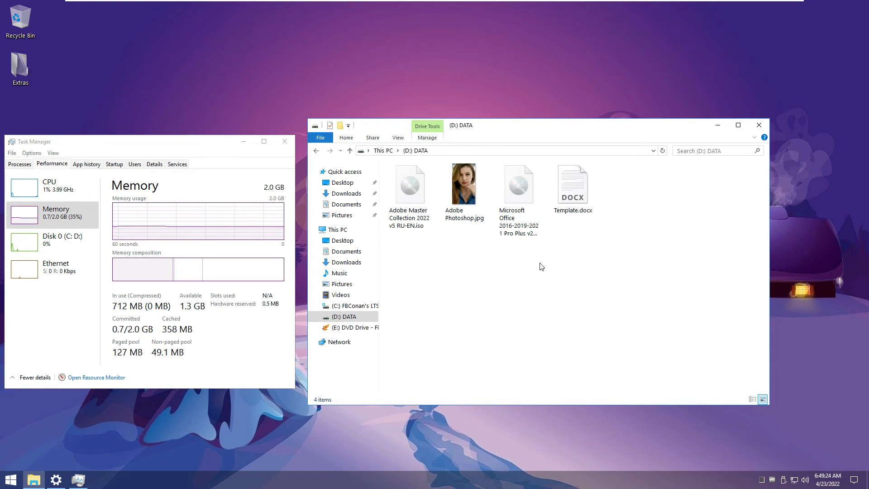
double_click(414, 206)
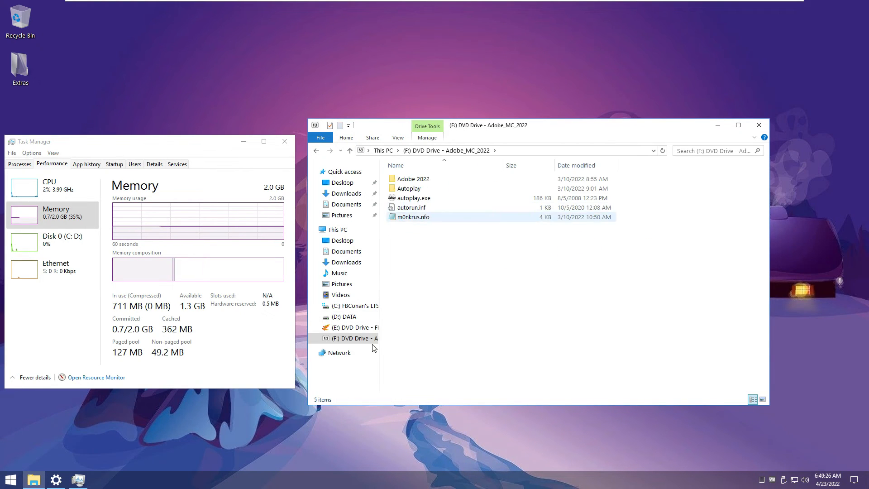
double_click(407, 197)
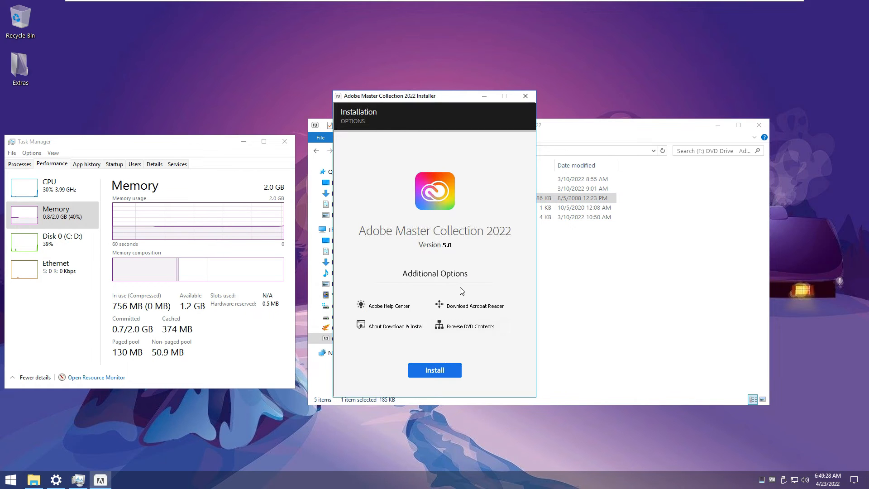
click(717, 124)
Install only Adobe Acrobat Pro DC 64-bit and Adobe Photoshop 2022 at the default location, and close the installer once finished
click(425, 376)
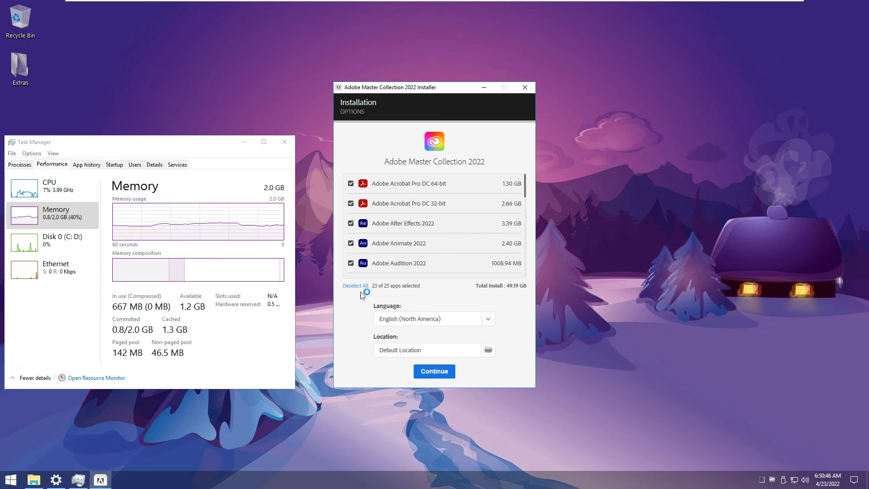
click(356, 286)
click(350, 183)
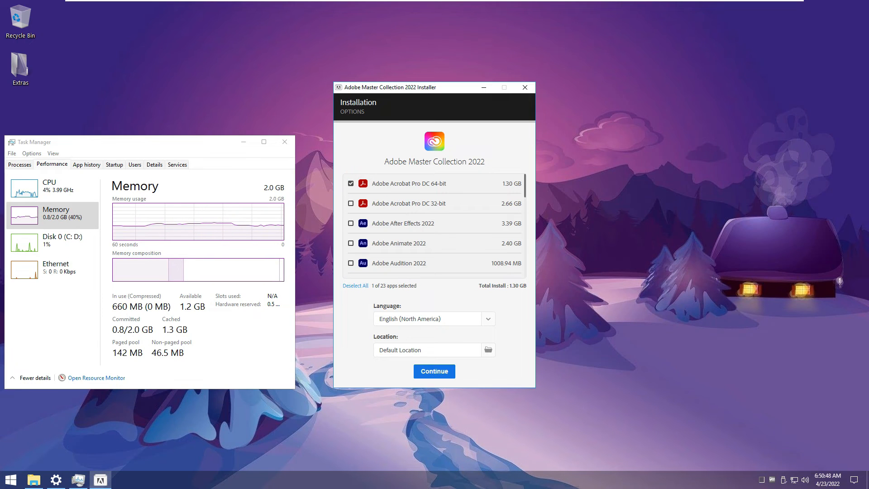
scroll(351, 185, down, 5)
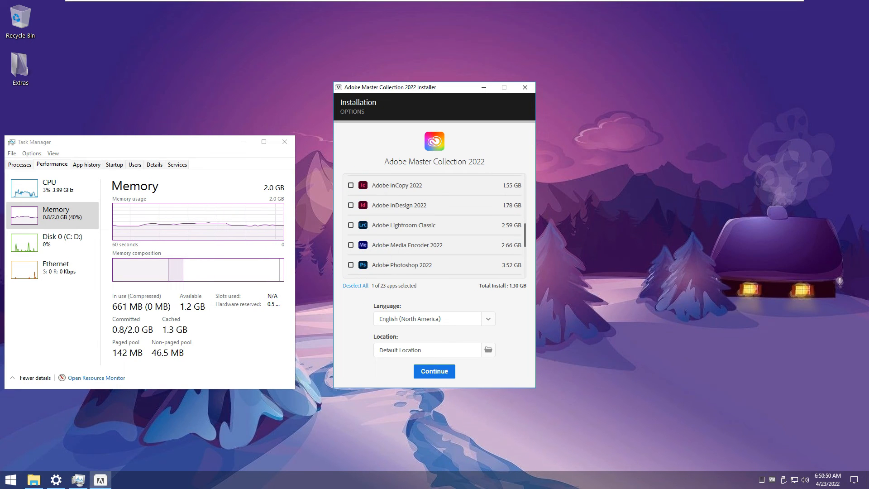
click(351, 265)
scroll(417, 266, down, 5)
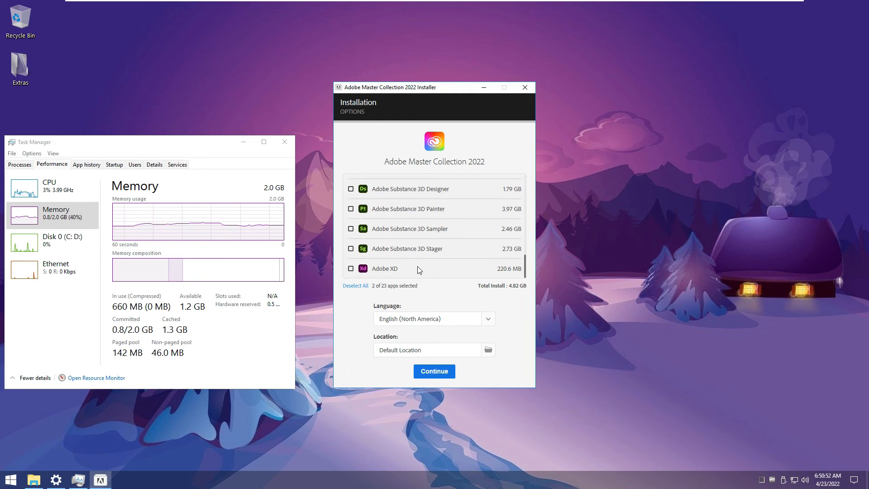
click(432, 372)
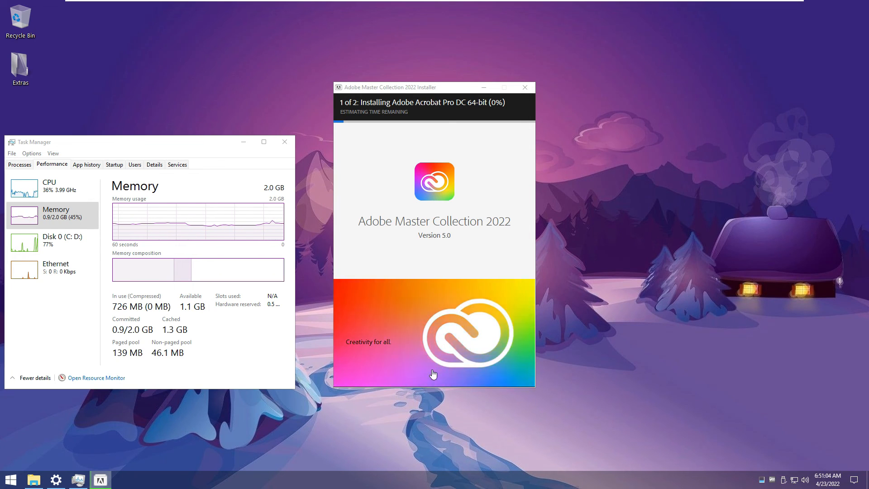
click(434, 301)
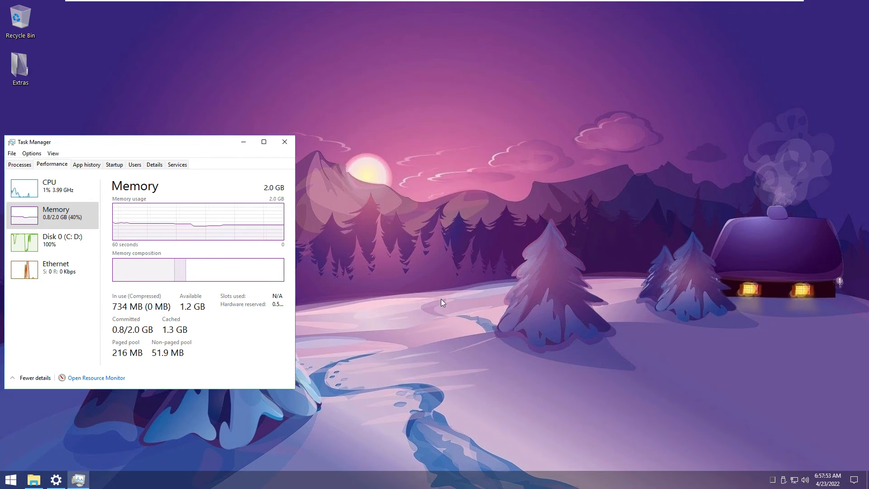
click(33, 479)
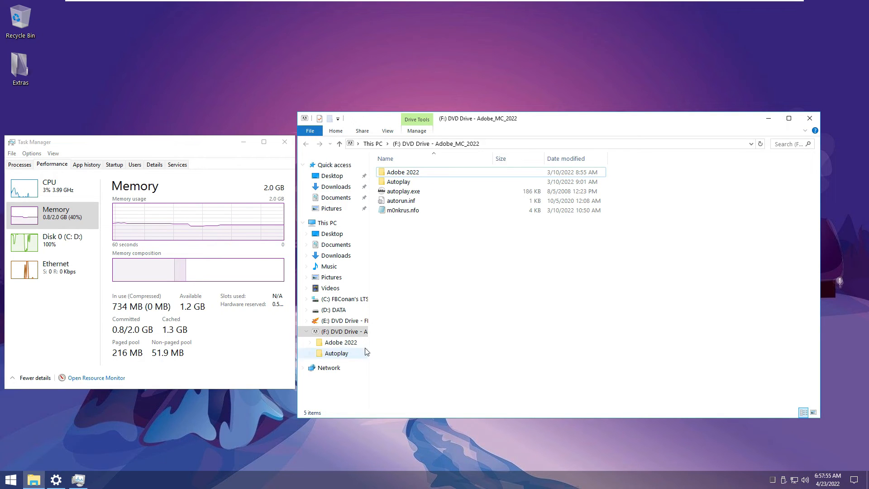
click(334, 310)
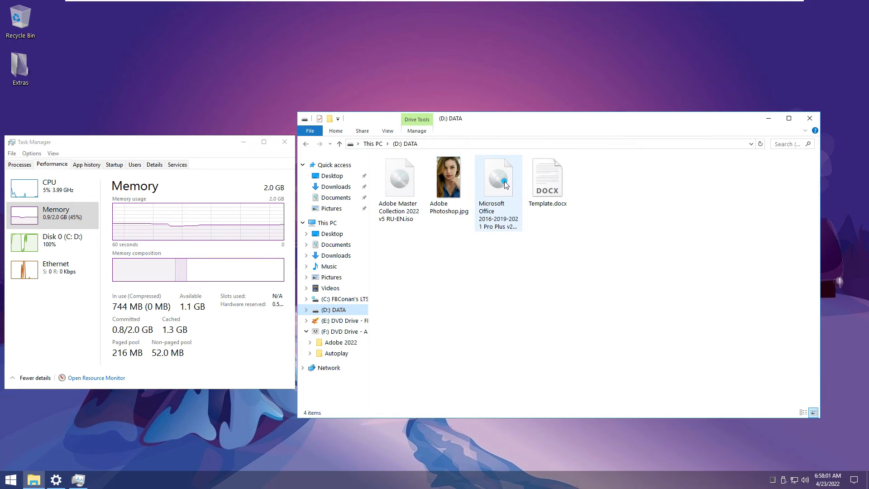
click(505, 183)
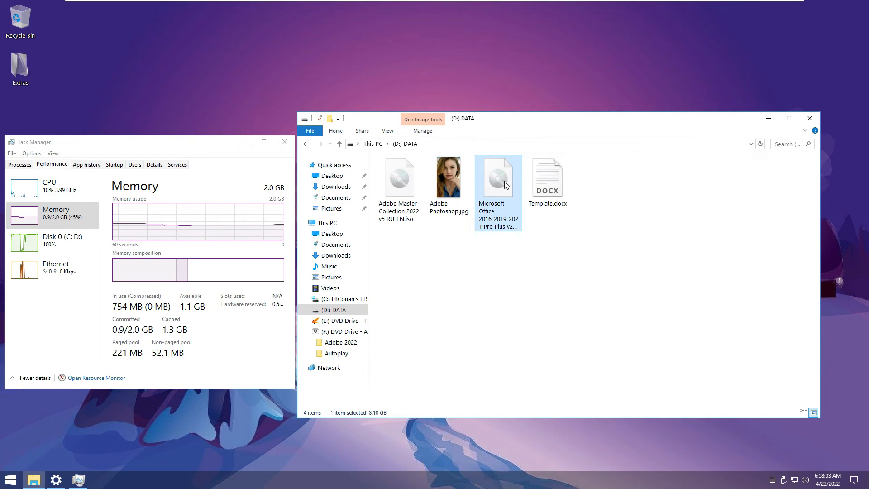
double_click(437, 192)
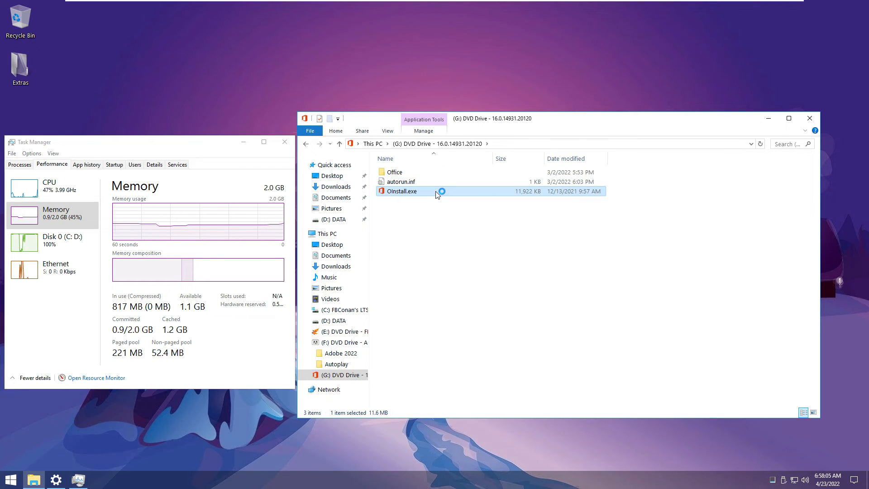
click(766, 117)
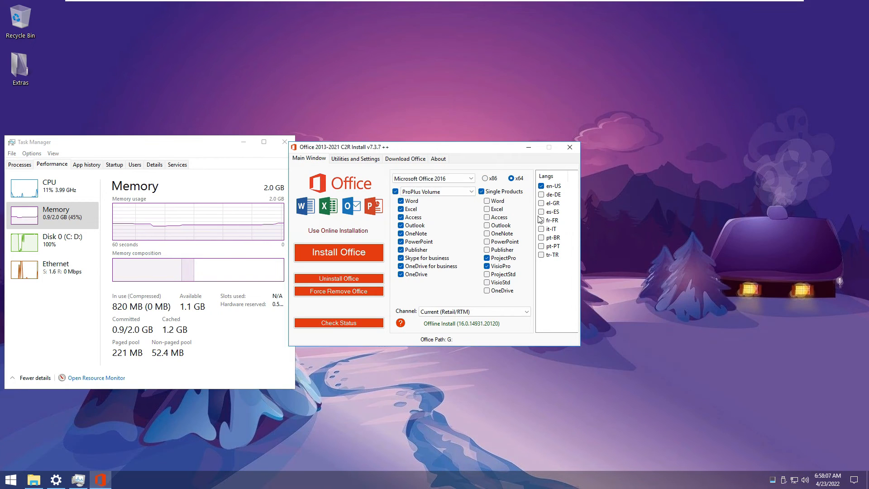
Exclude the single products and choose Microsoft Office 2019-2021 as the version to install
click(481, 191)
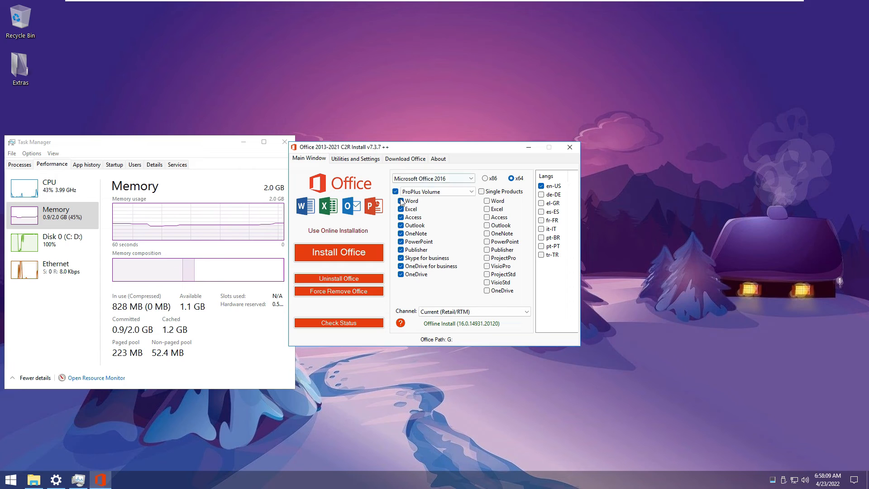
click(414, 178)
click(424, 202)
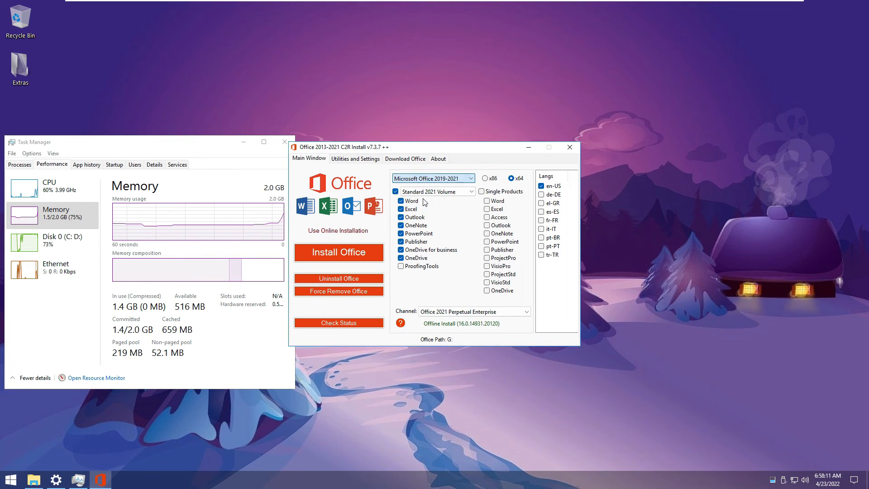
click(432, 178)
click(432, 178)
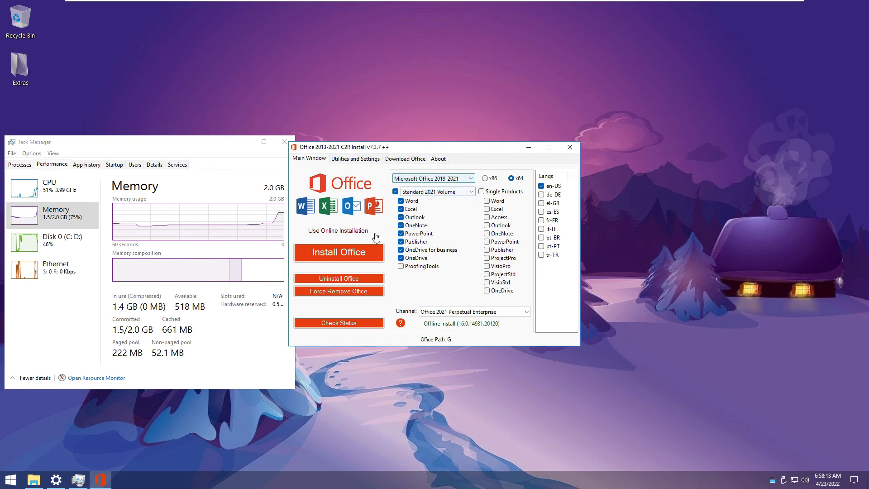
Install the 64-bit Standard 2021 Volume edition of Office, close the finished setup window, and activate Office using Online KMS
click(363, 252)
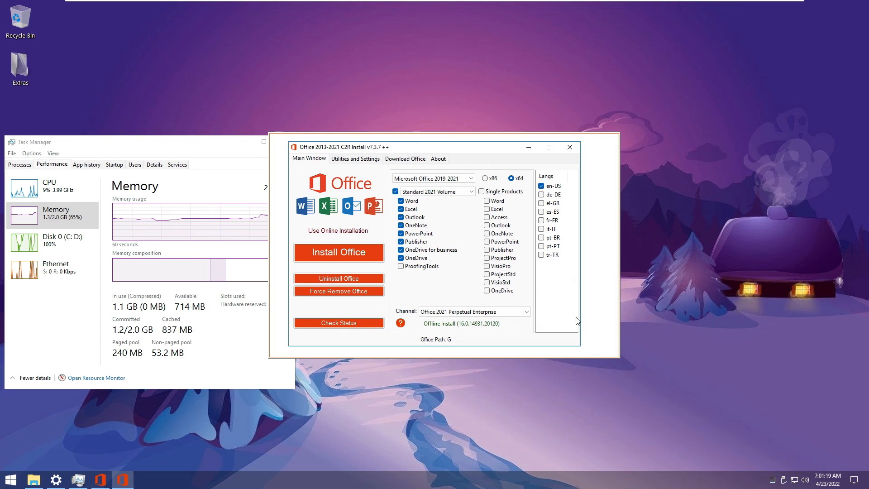
click(444, 337)
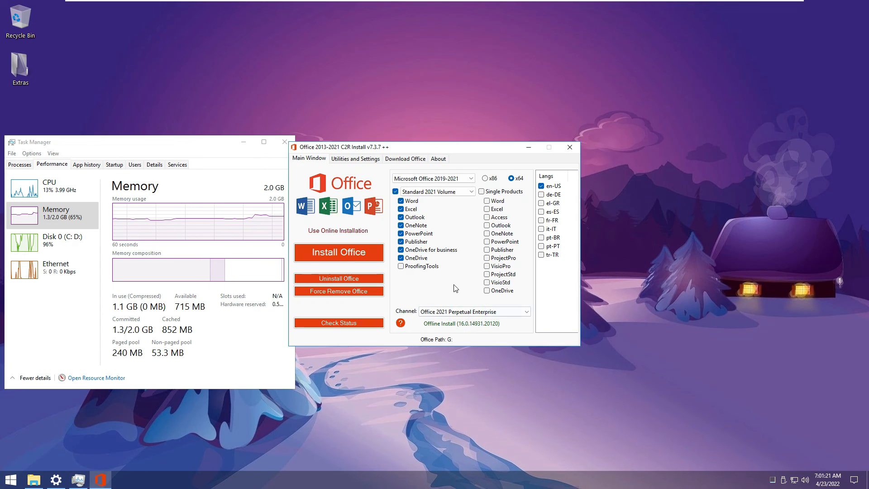
click(355, 158)
click(375, 211)
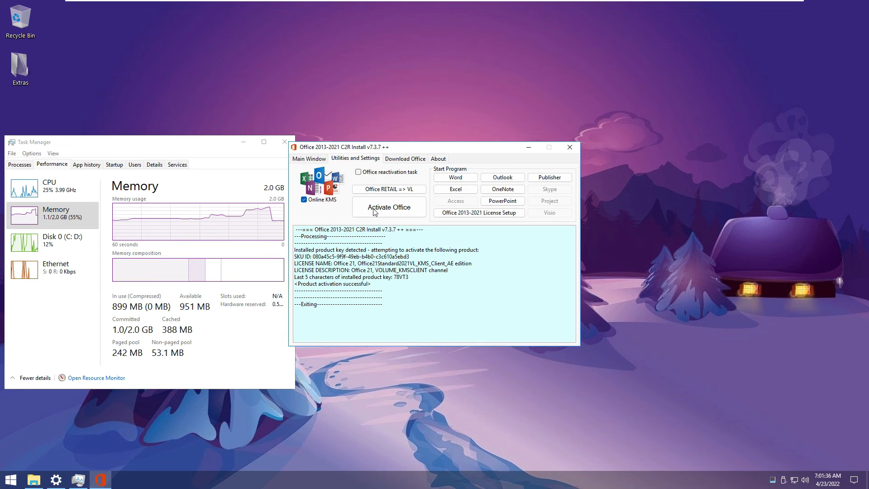
Launch Word, accept the license agreement, create a document from the Blue grey resume template, and minimize Word
click(443, 179)
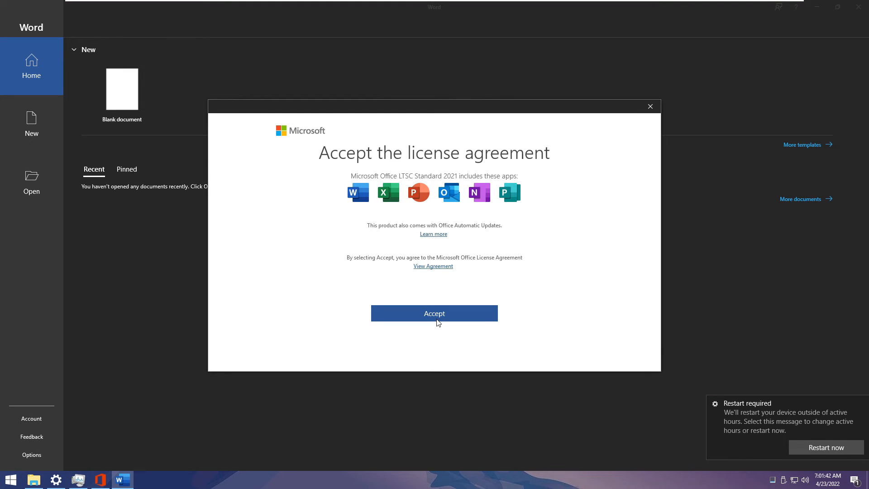
click(437, 321)
click(633, 337)
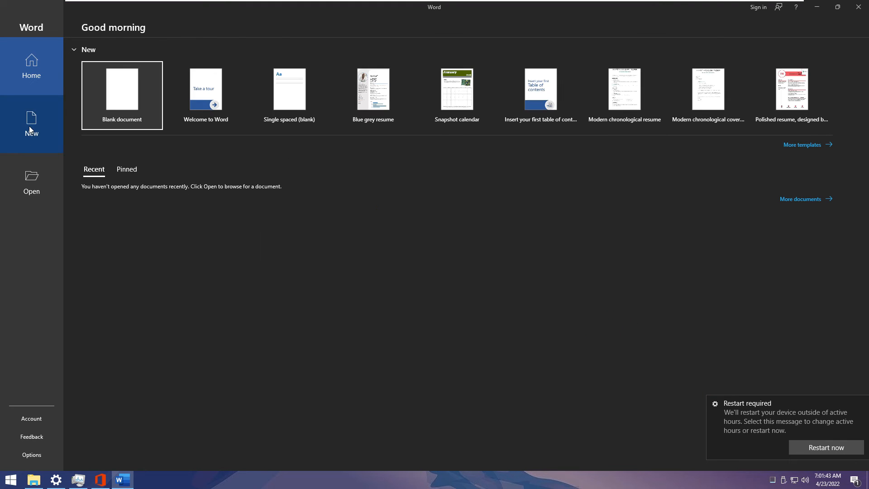
click(17, 414)
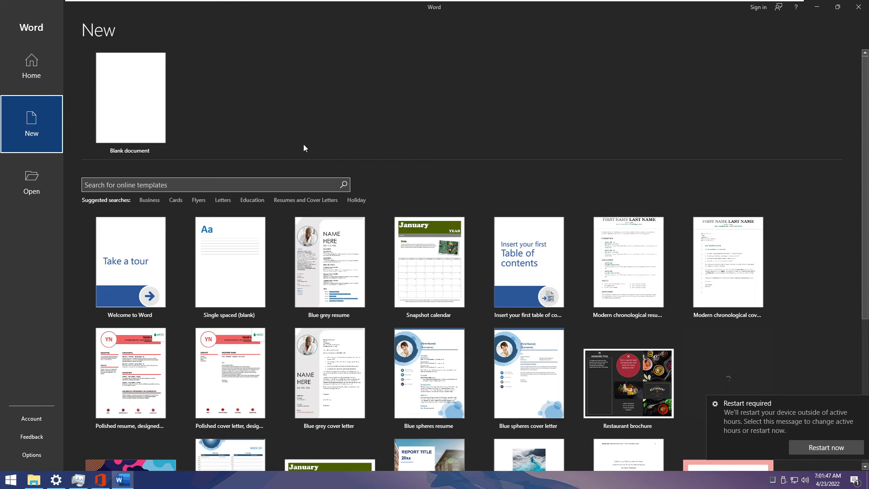
click(347, 274)
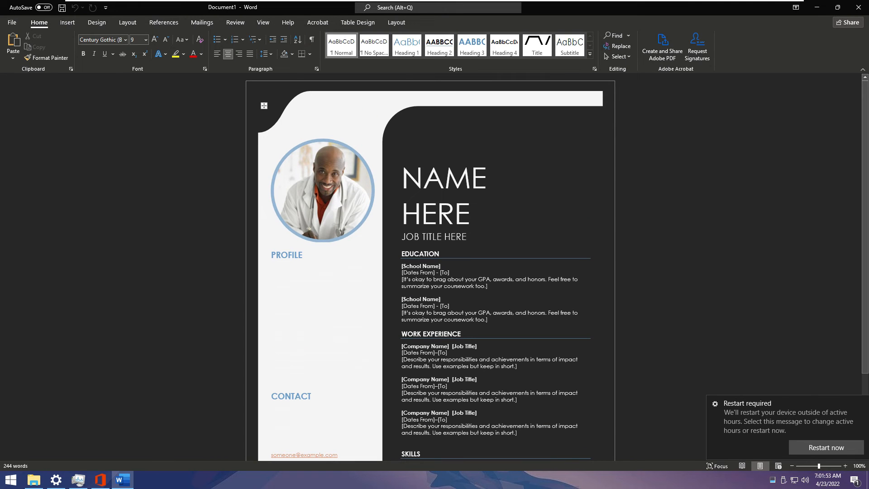
click(817, 7)
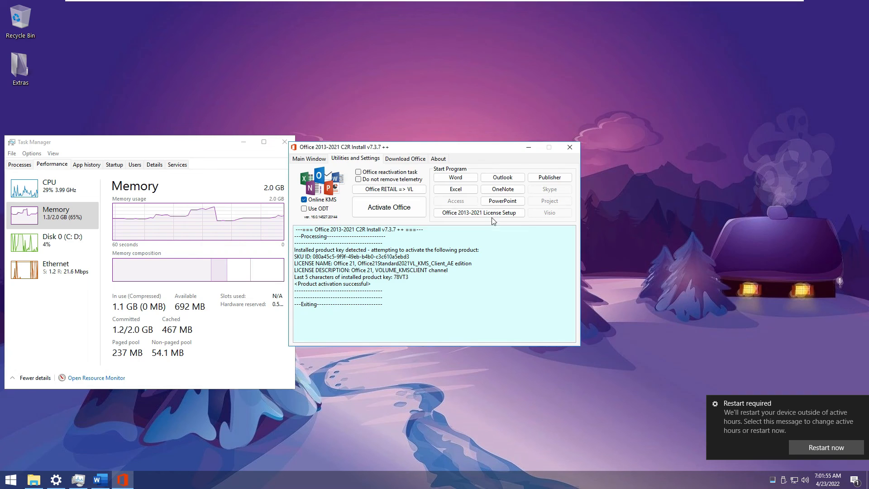
Launch Excel, check its account page, create a workbook from the Student schedule template, and minimize Excel
click(458, 189)
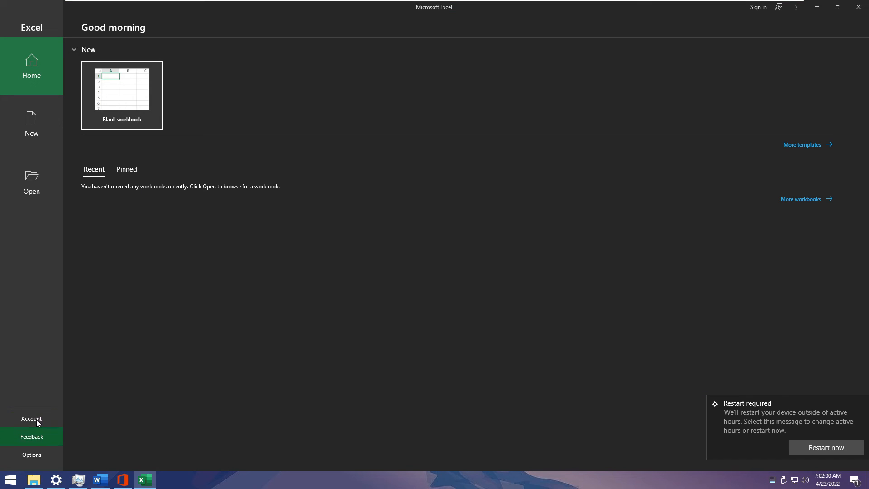
click(36, 420)
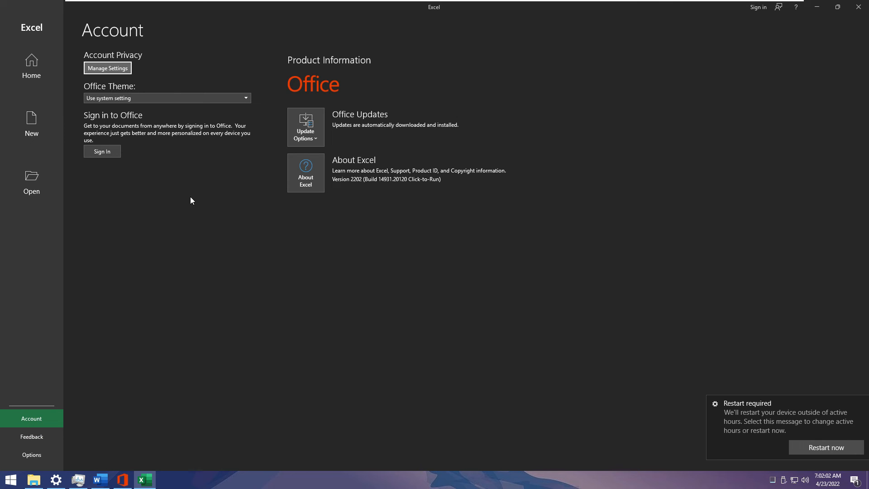
click(28, 119)
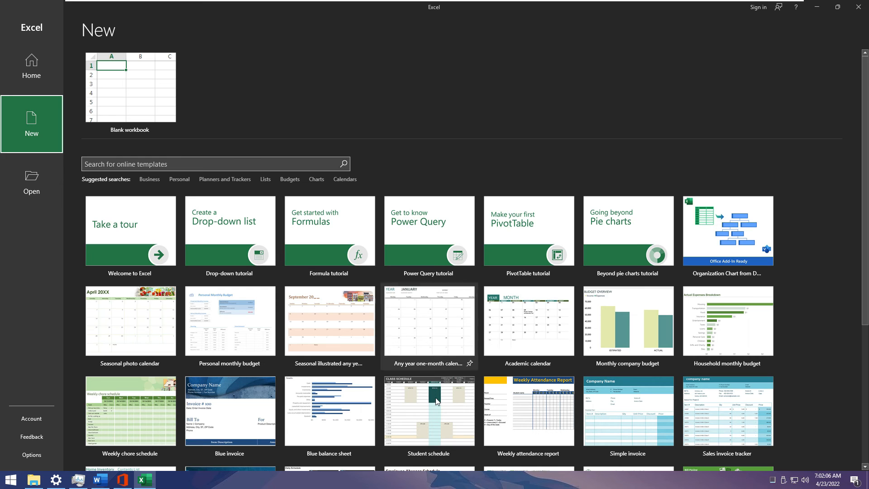
double_click(436, 401)
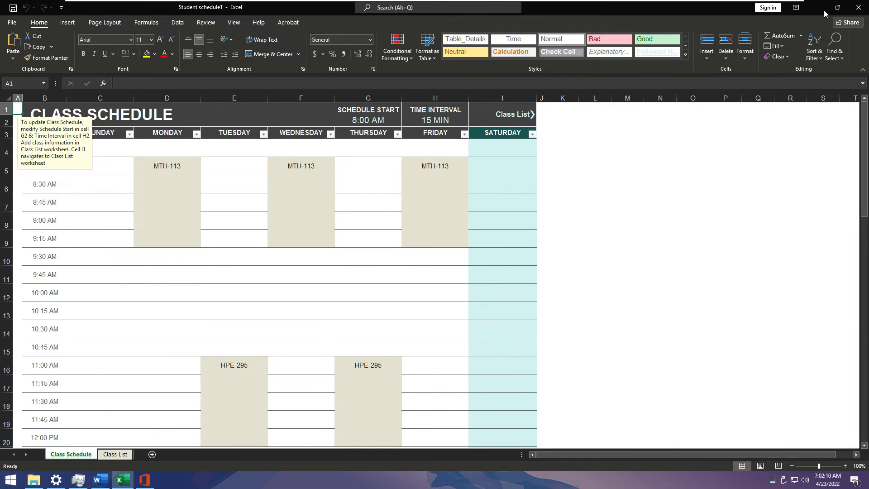
click(819, 7)
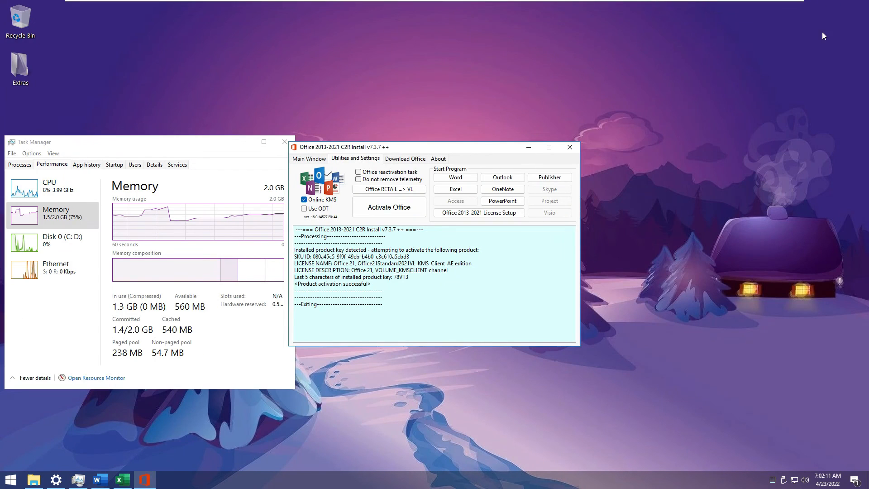
Launch PowerPoint, check its product activation on the account page, and create a presentation from the Modern angles template
click(520, 202)
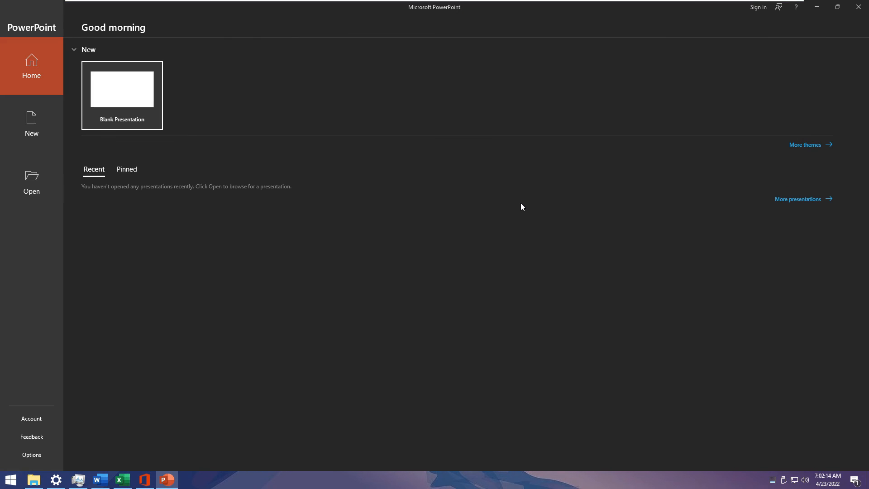
click(28, 417)
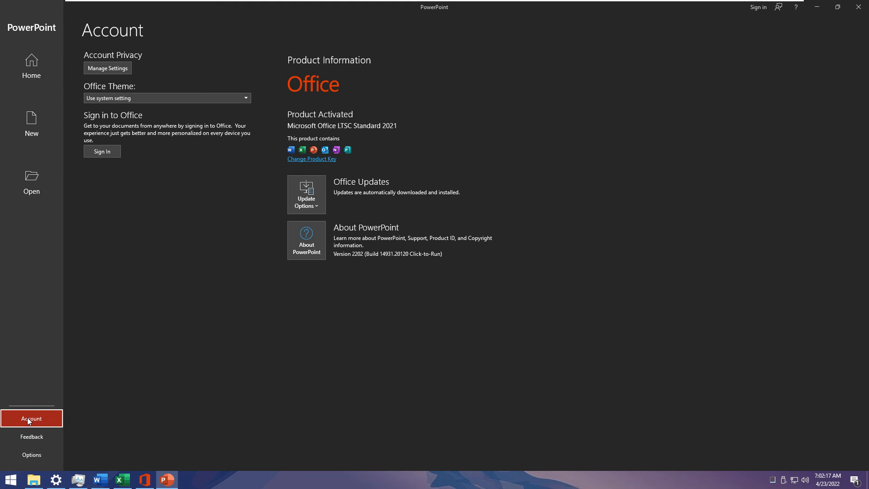
click(26, 133)
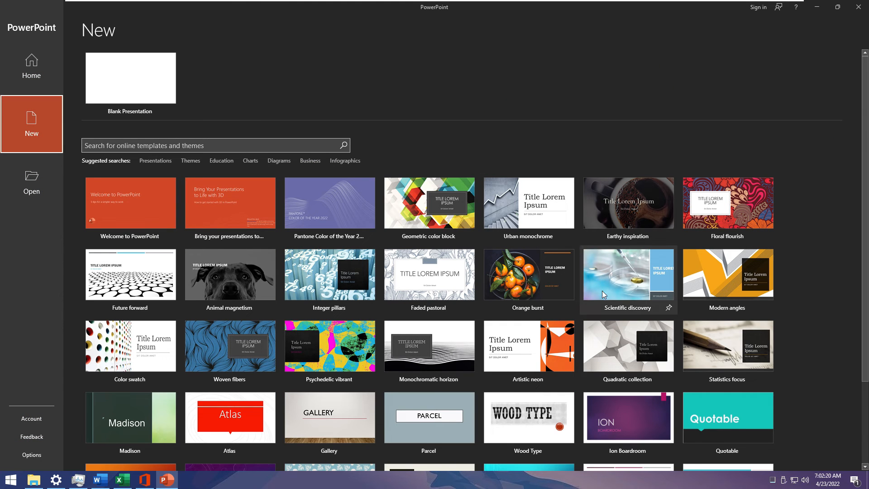
scroll(603, 294, down, 2)
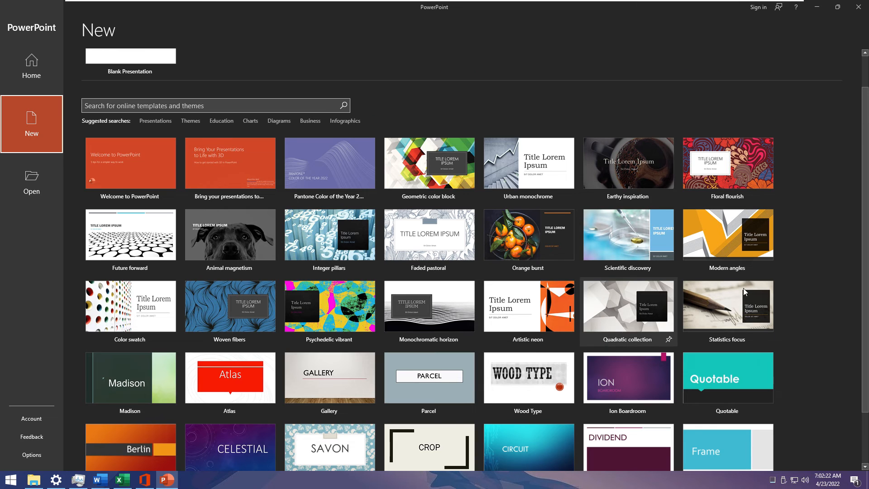
double_click(746, 223)
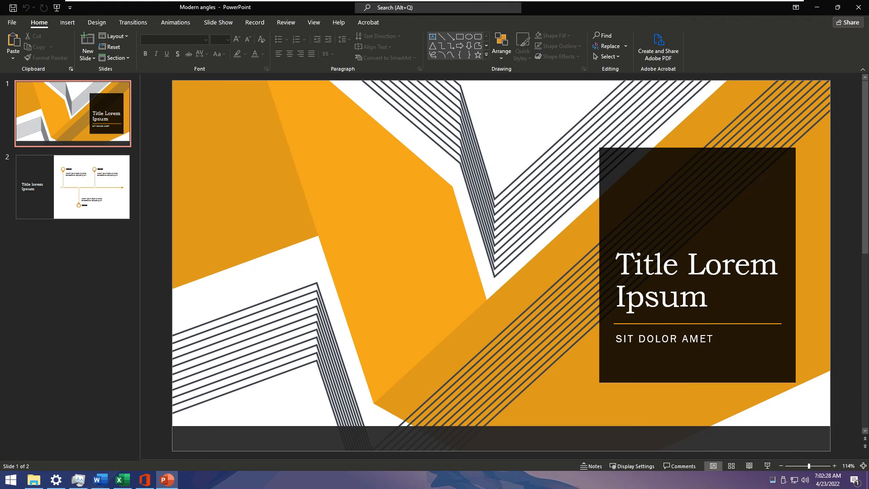
Replace the title text on the first slide with "Titleee"
click(688, 263)
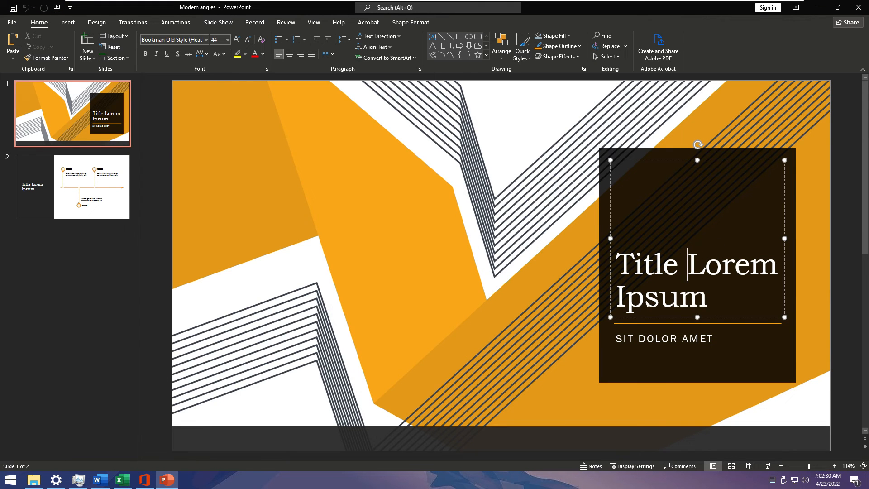
drag(616, 265, 719, 299)
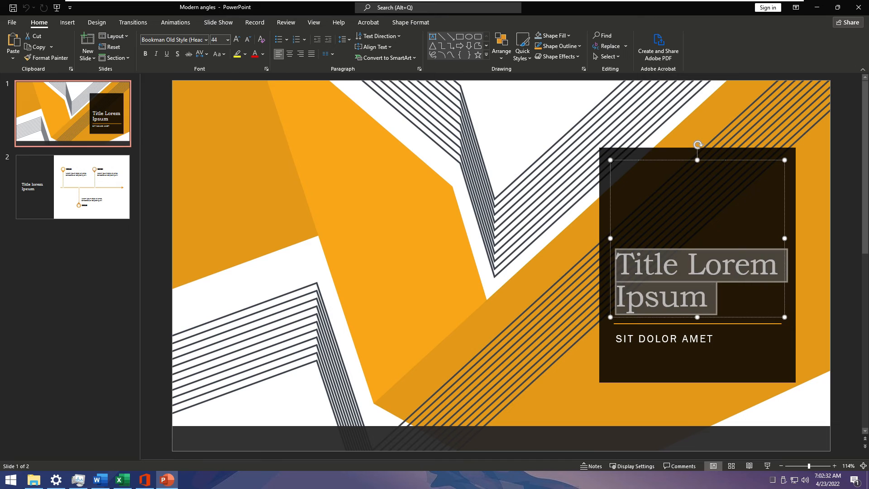
text(Titleee)
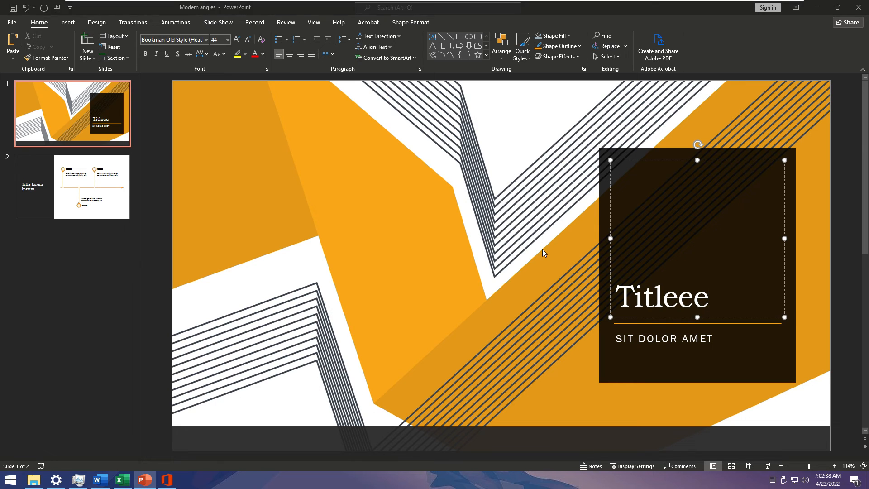
Save the presentation as a PDF named Titleee and view it in Adobe Acrobat Pro DC
key(F12)
click(125, 194)
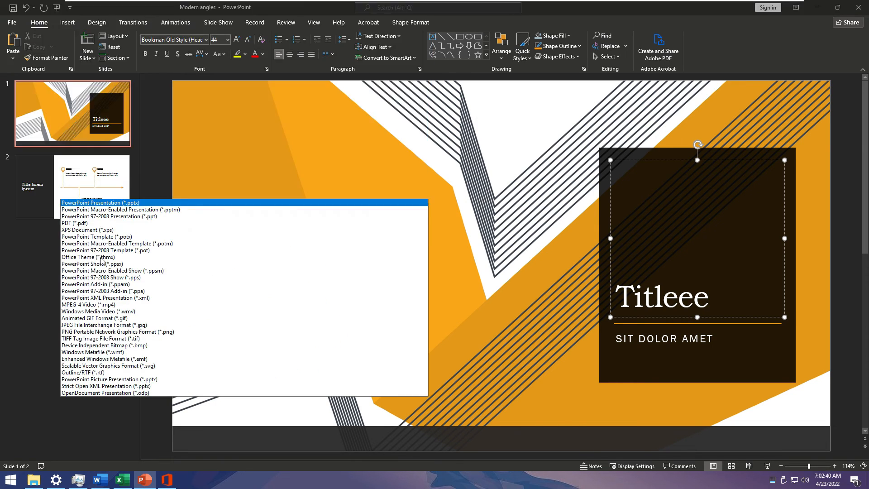
click(188, 224)
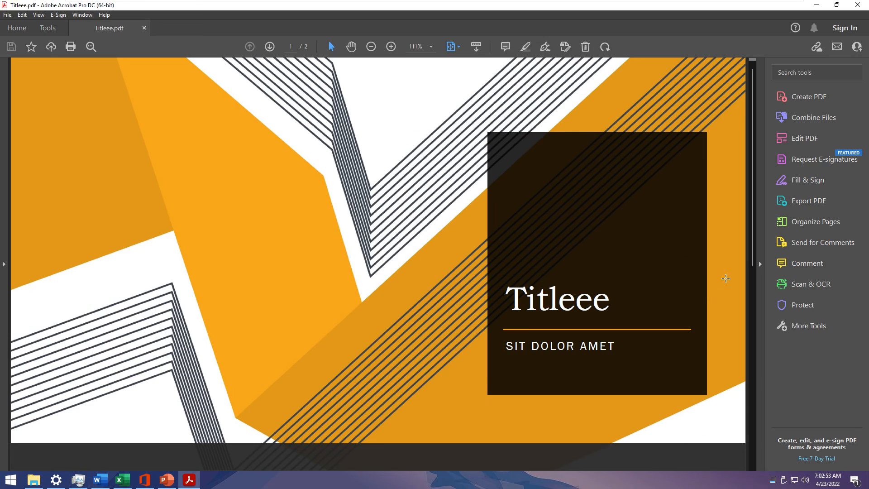
Edit the PDF in Acrobat, replacing the title text on the first page with "Titlelll"
click(798, 141)
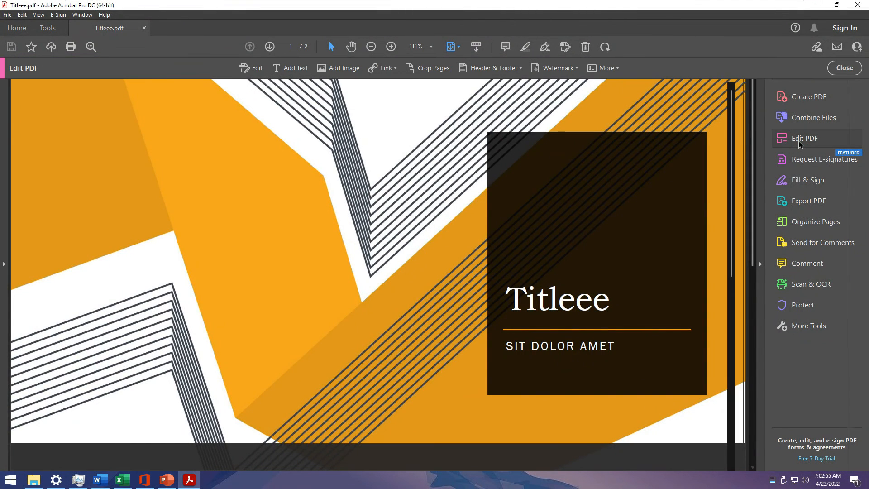
click(568, 310)
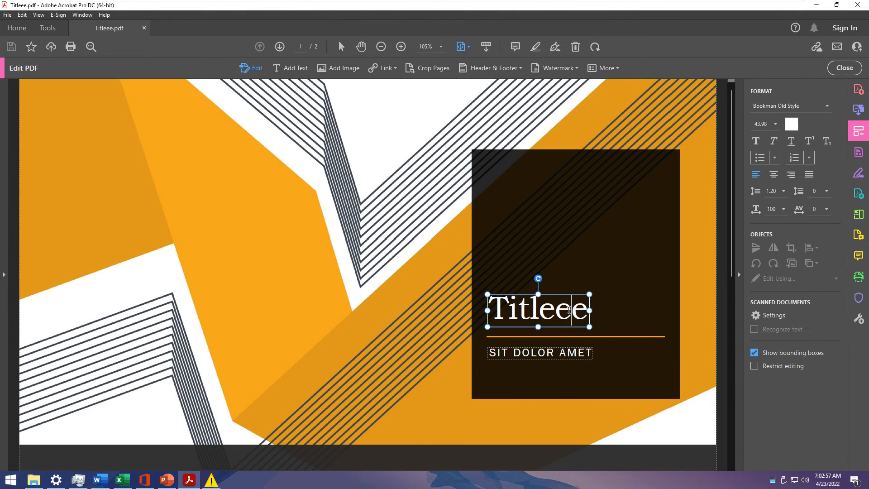
key(ctrl+a)
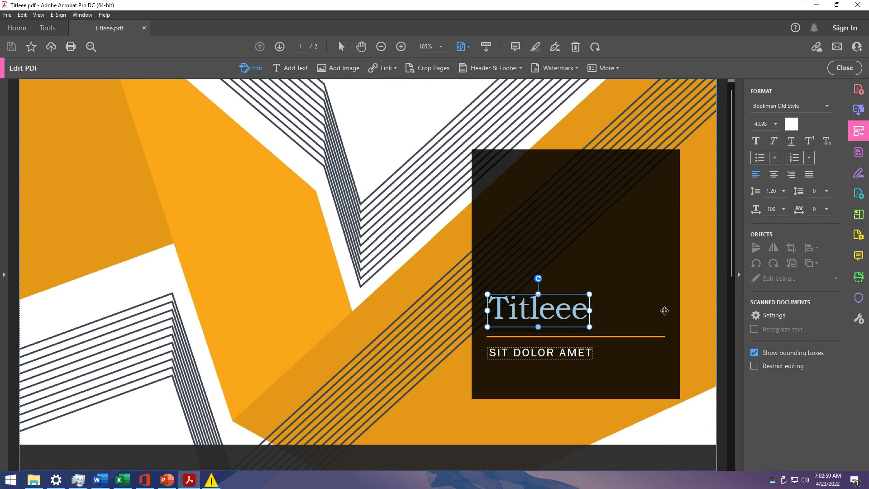
text(Titlelll)
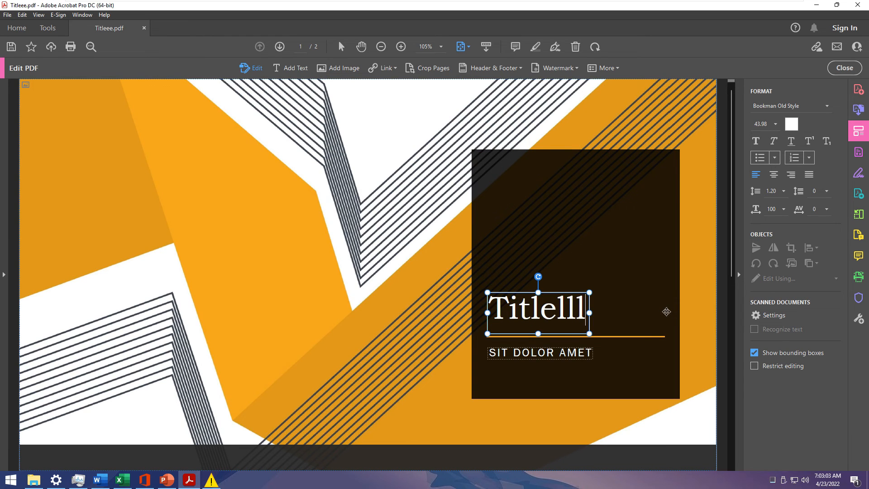
Minimize Acrobat, dismiss the low-memory warning without closing any programs, and minimize PowerPoint
click(816, 6)
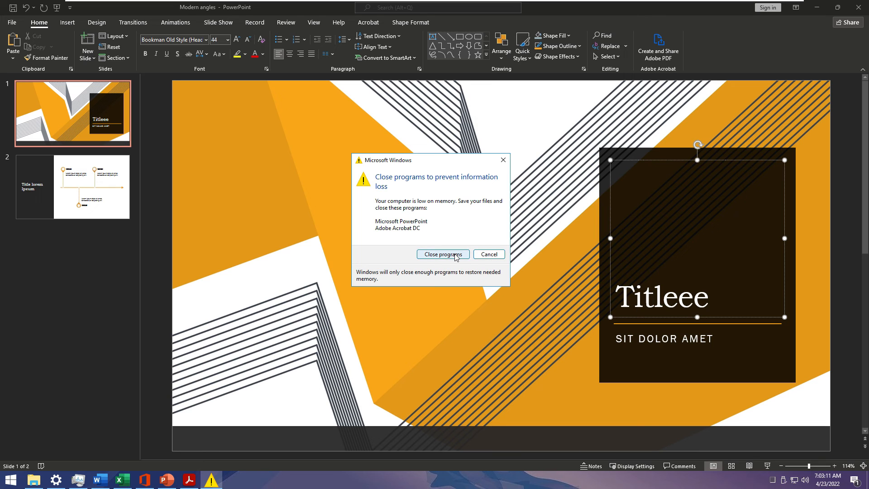
click(488, 254)
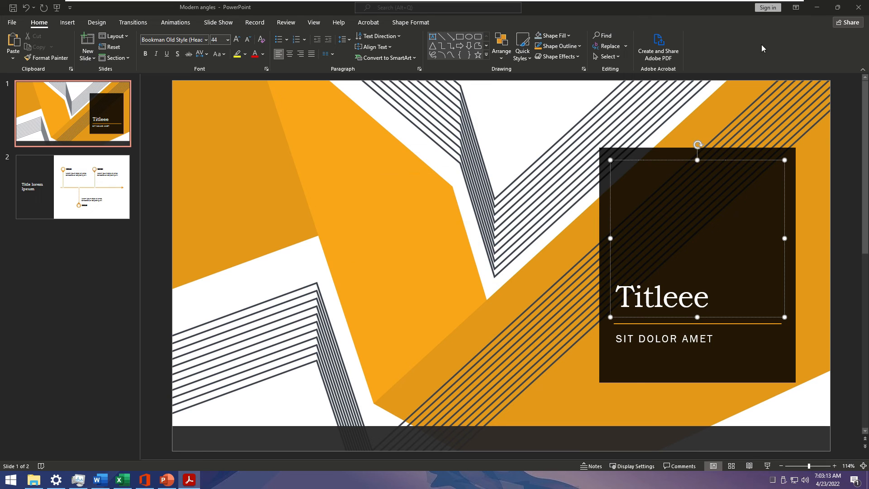
click(816, 7)
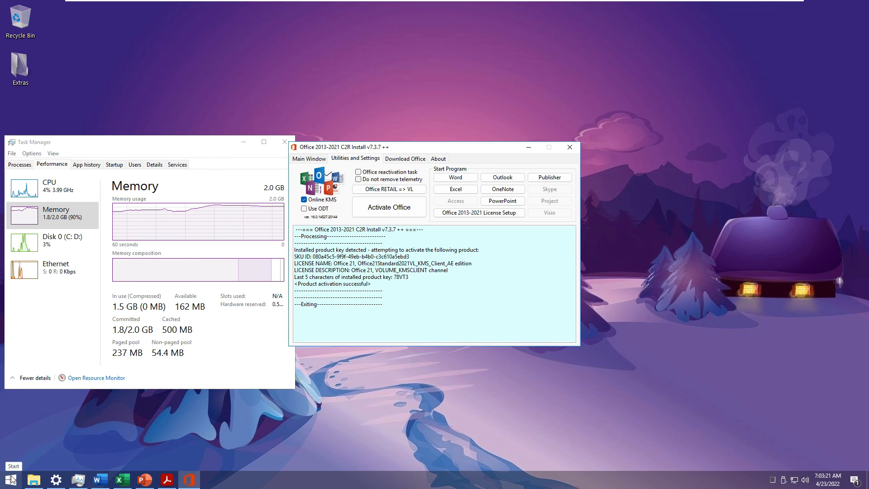
Switch the app mode to Light in the Windows color personalization settings, and minimize Settings
click(56, 479)
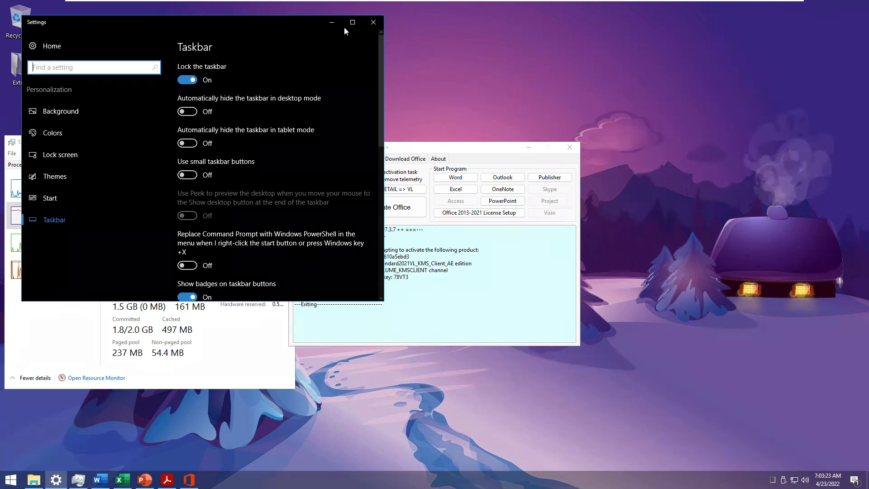
click(352, 22)
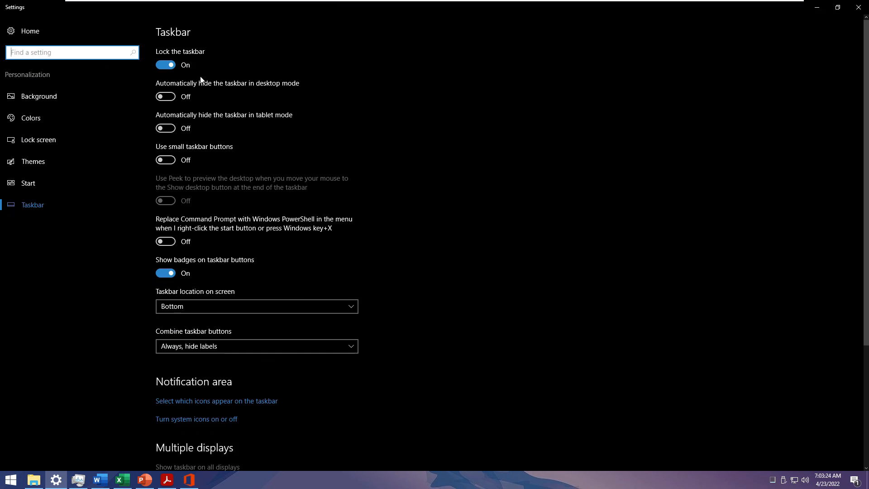
click(85, 116)
scroll(277, 363, down, 3)
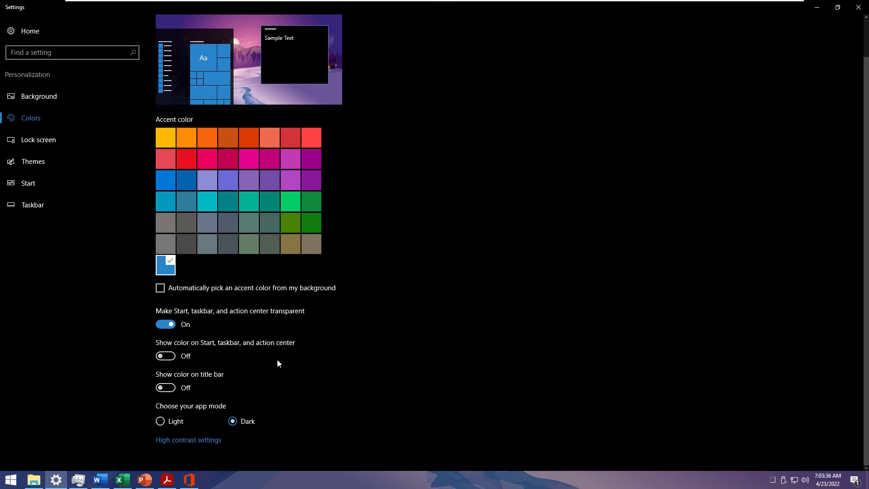
click(161, 422)
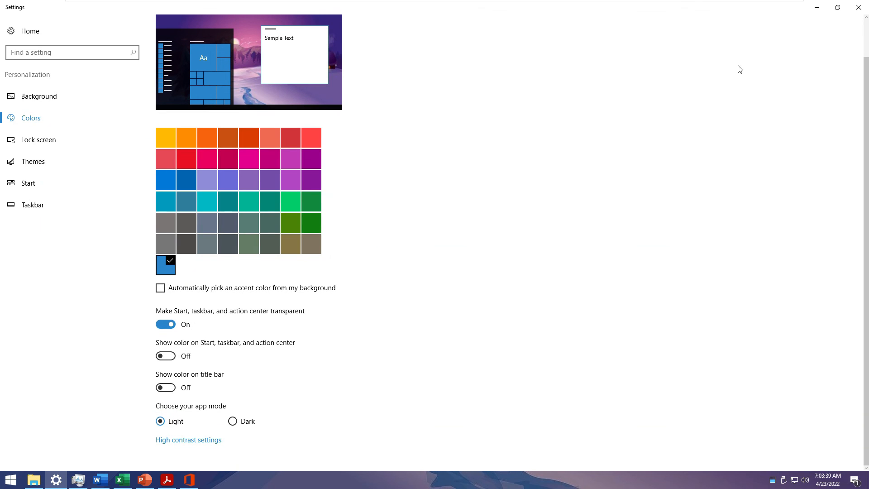
click(817, 7)
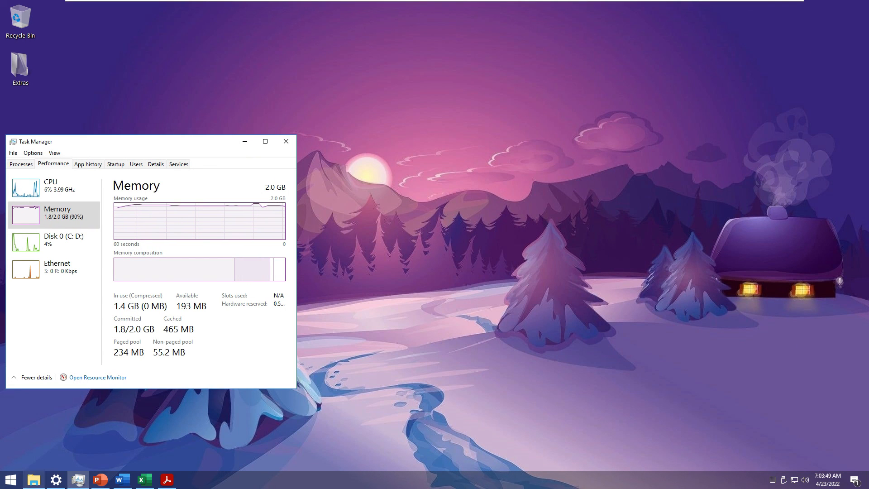
Check the open Word résumé and Excel windows, and leave them minimized on the desktop
click(124, 480)
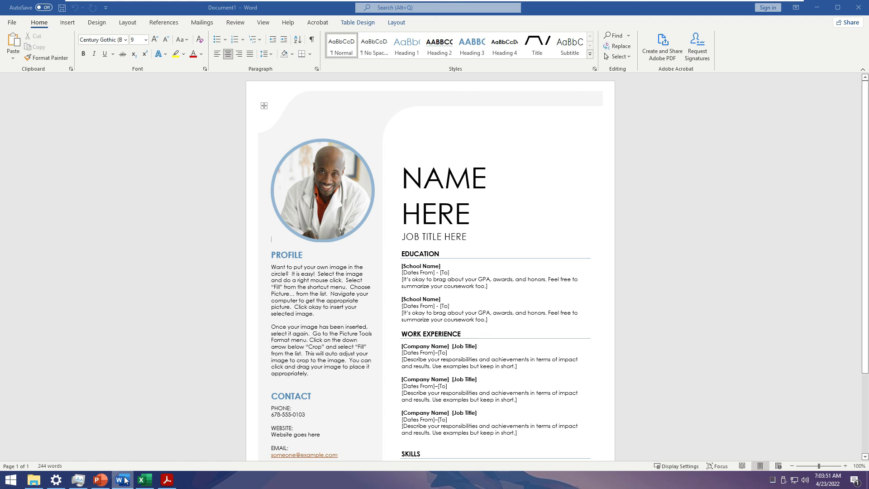
click(142, 480)
click(124, 481)
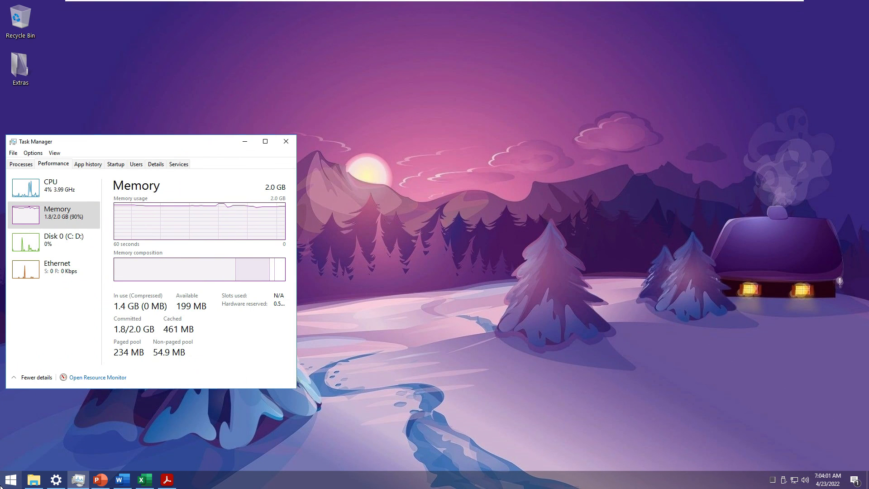
Try to launch Adobe Acrobat Distiller DC, and dismiss its error dialog
click(10, 480)
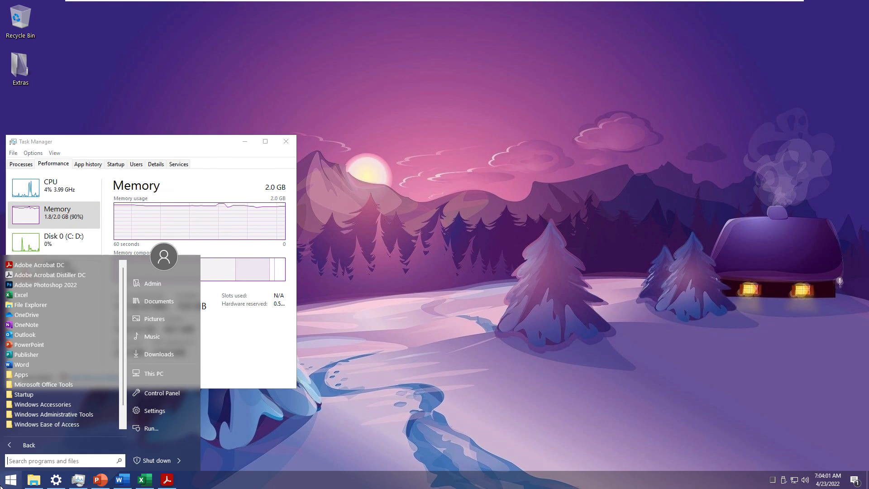
click(34, 284)
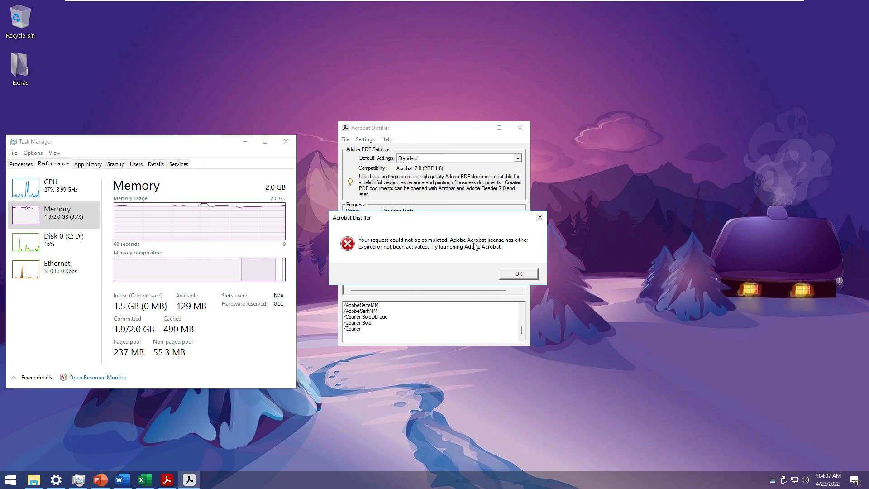
click(510, 274)
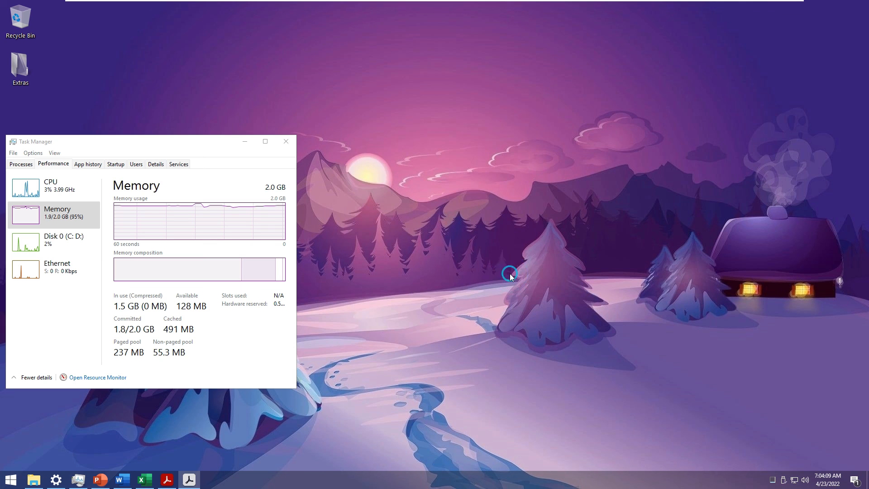
Close Adobe Acrobat Pro DC without saving the changes to Titleee.pdf
click(167, 479)
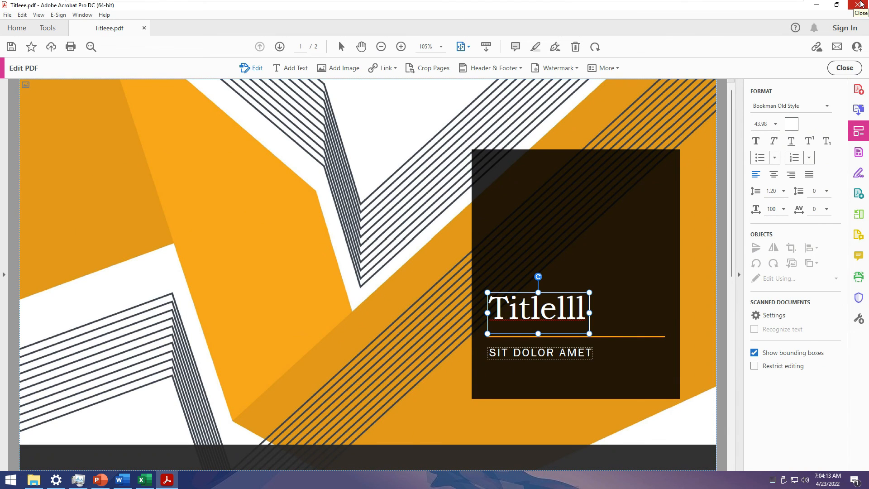
click(860, 5)
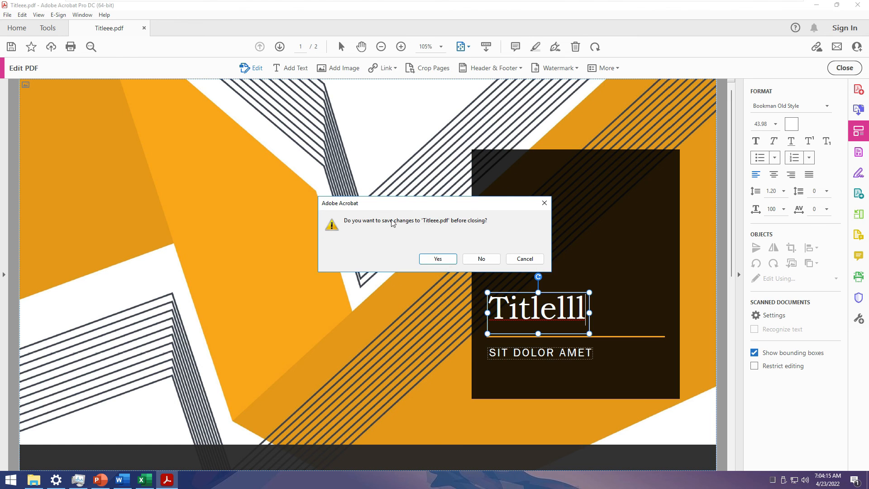
click(478, 258)
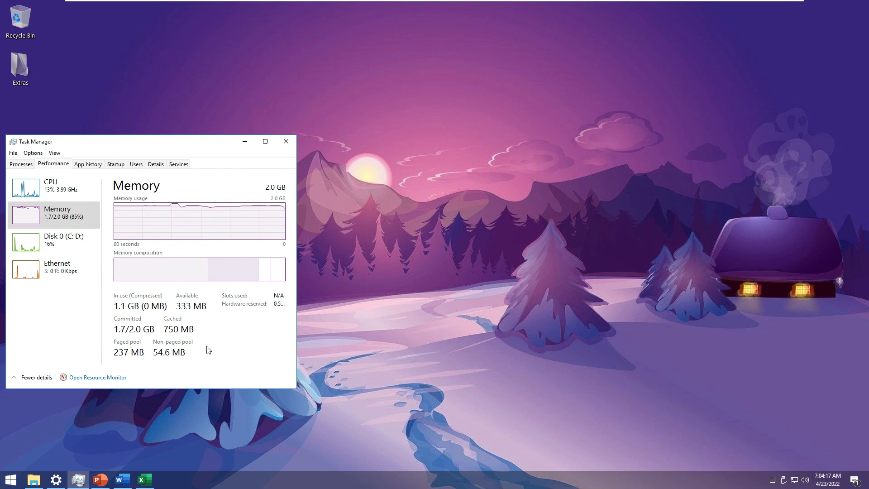
Try to launch Adobe Photoshop 2022, and dismiss both of its error dialogs
click(14, 479)
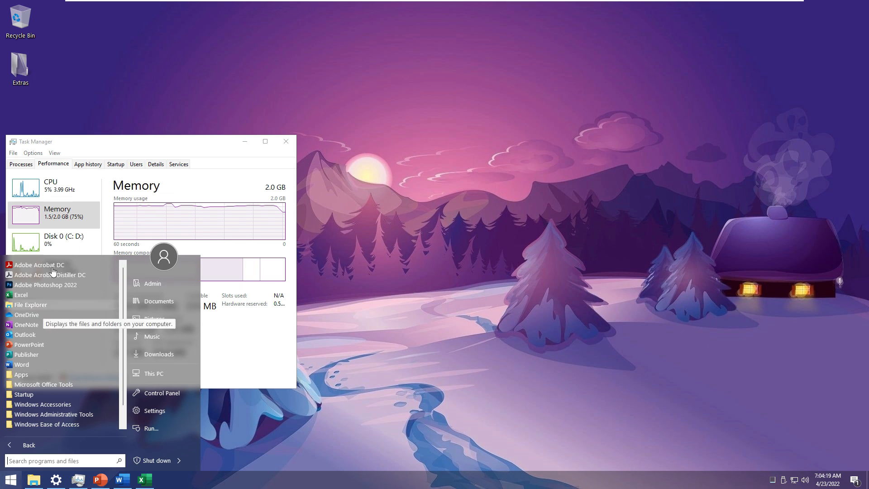
click(48, 288)
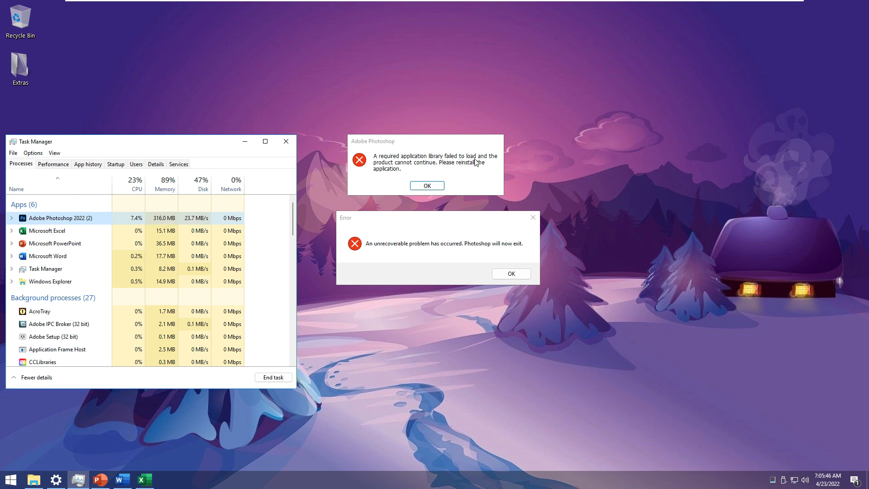
click(425, 186)
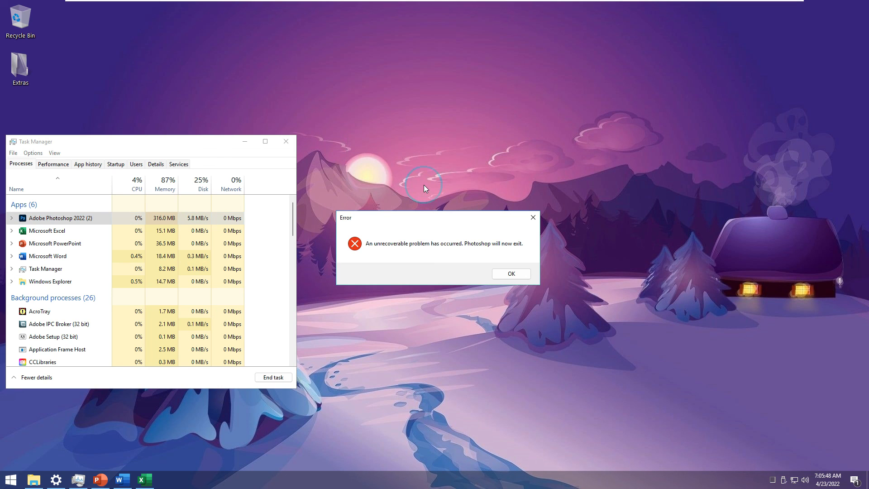
click(501, 274)
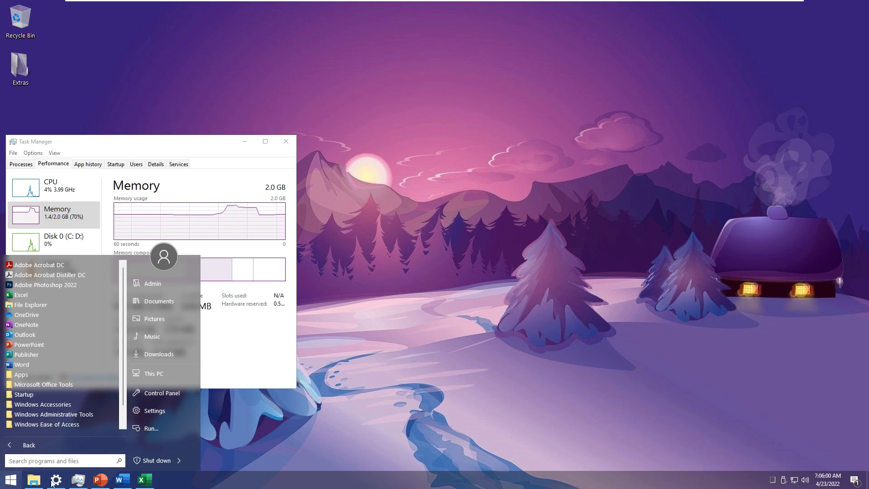
Shut down the Windows virtual machine
click(153, 460)
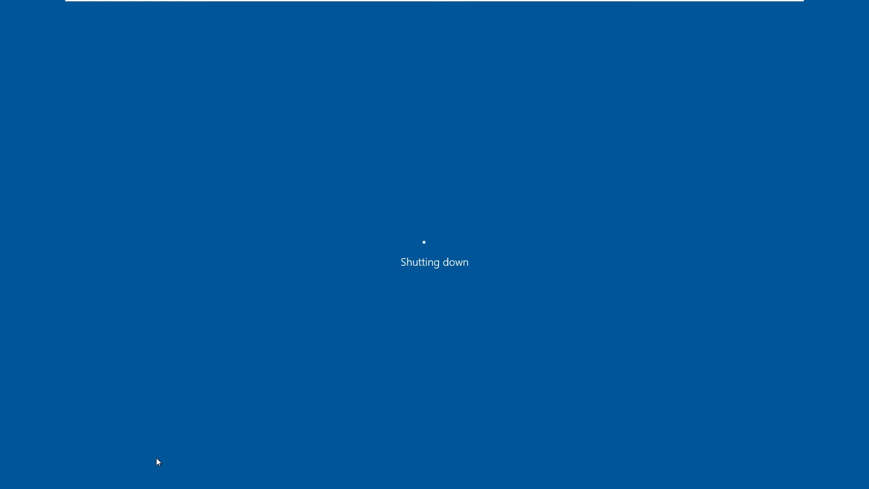